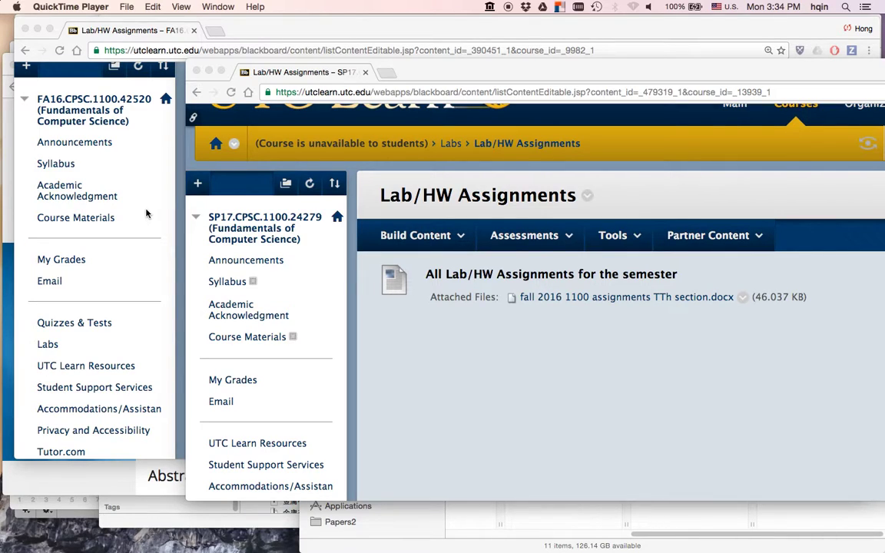
Open the Fall 2016 course's Quizzes & Tests page.
left_click(148, 180)
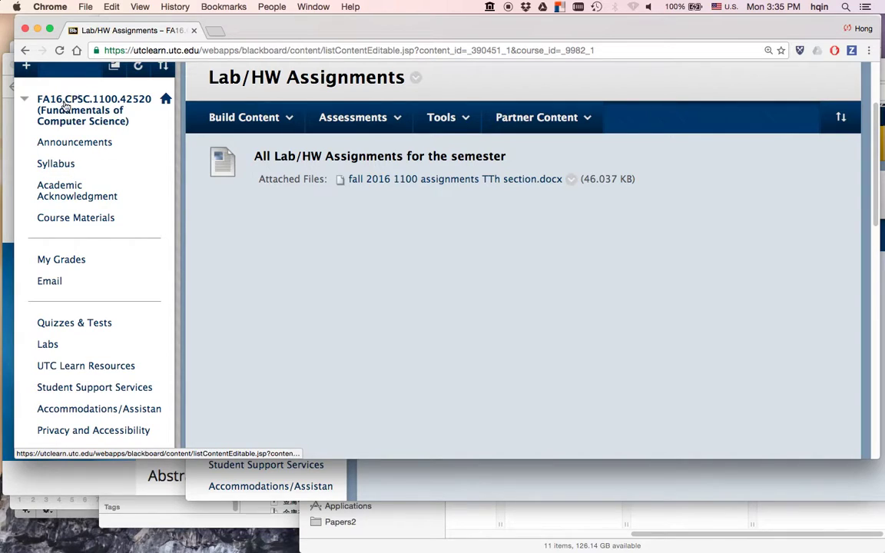
mouse_move(74, 322)
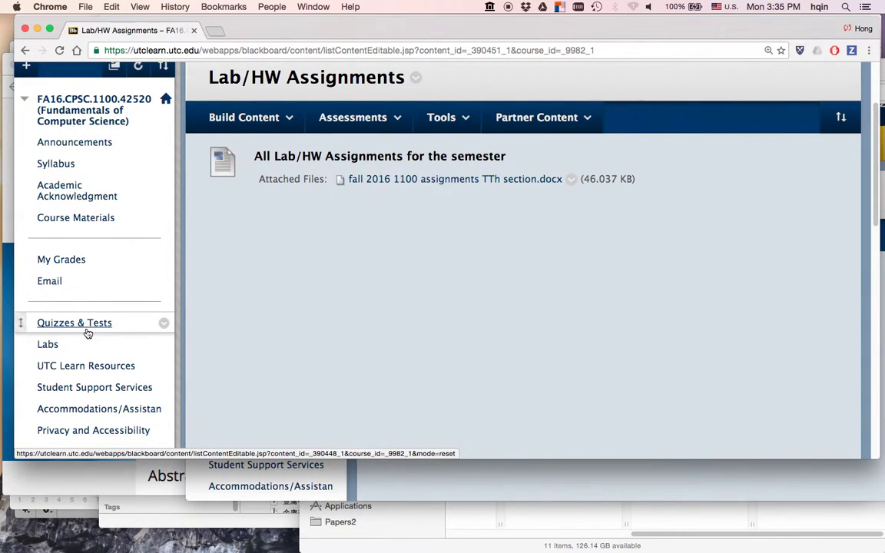
left_click(69, 324)
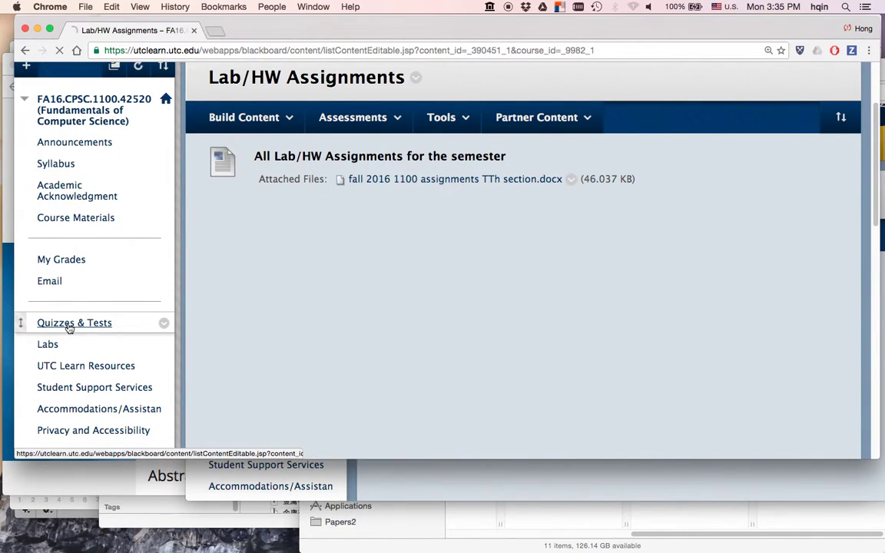
scroll(315, 300, "down", 3)
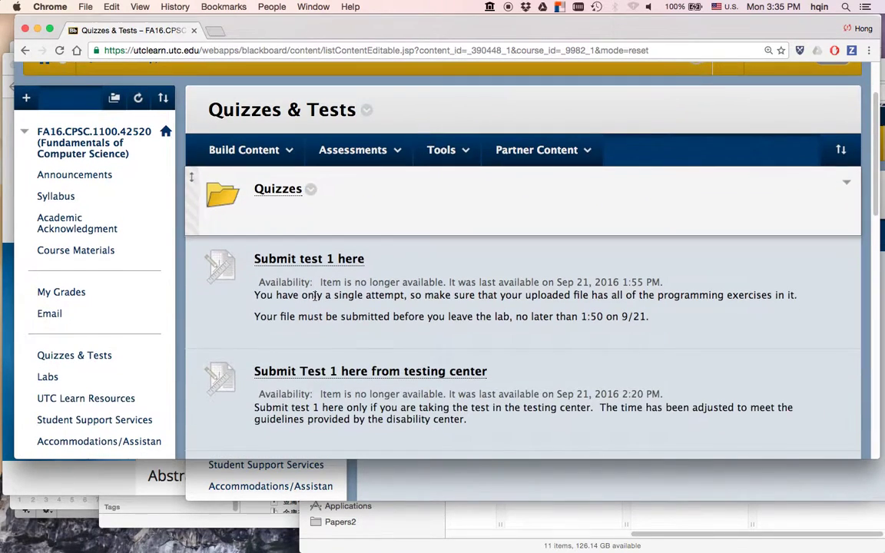
scroll(334, 261, "up", 1)
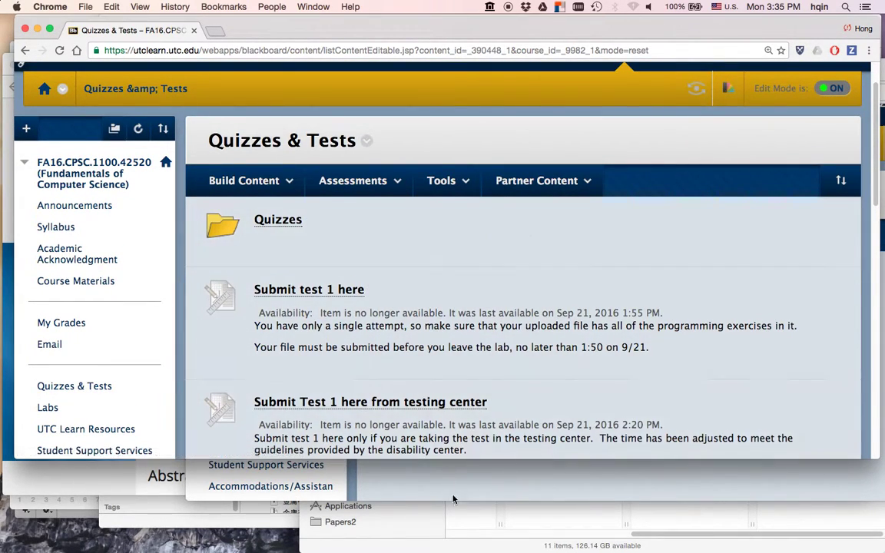
Check the Spring 2017 window, then open and dismiss the fall Quizzes folder's options.
left_click(458, 485)
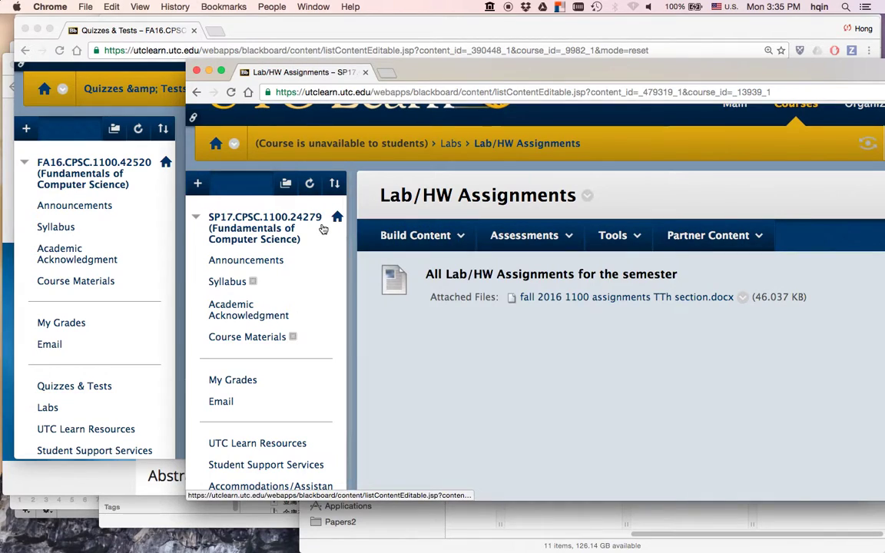
scroll(292, 281, "down", 1)
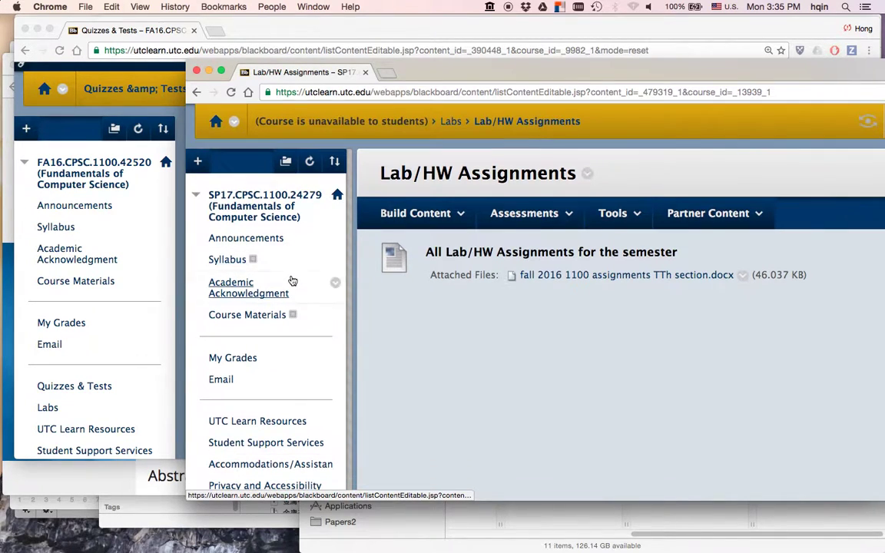
left_click(128, 275)
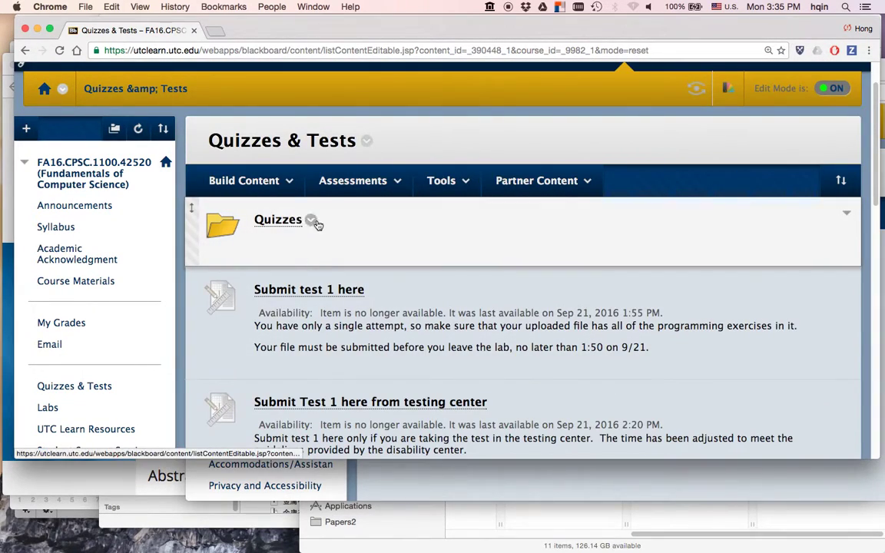
left_click(310, 222)
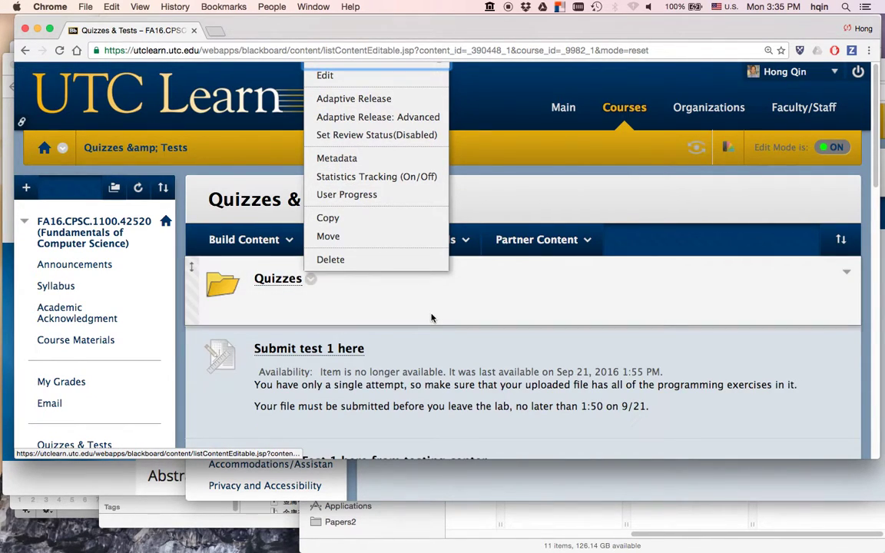
left_click(430, 315)
scroll(312, 347, "down", 3)
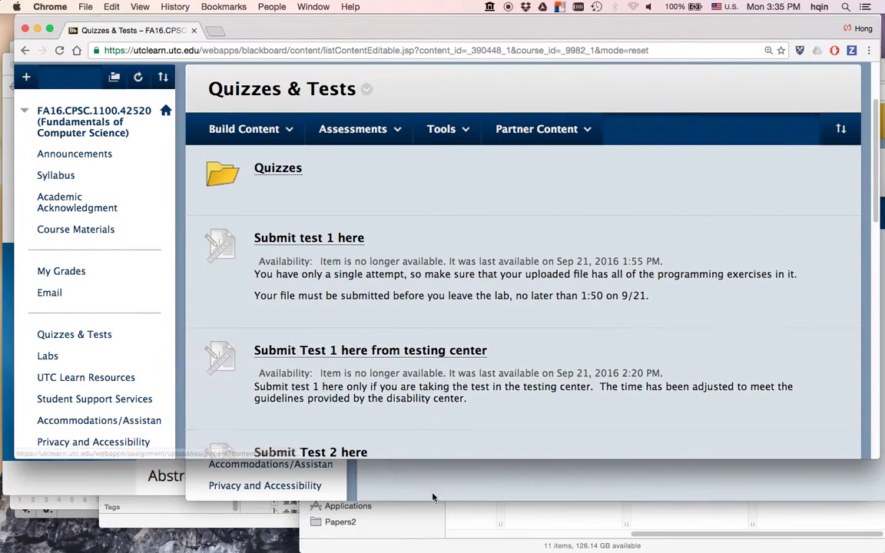
Bring the Spring 2017 course's Lab/HW Assignments page forward and look it over.
left_click(323, 473)
scroll(269, 409, "down", 3)
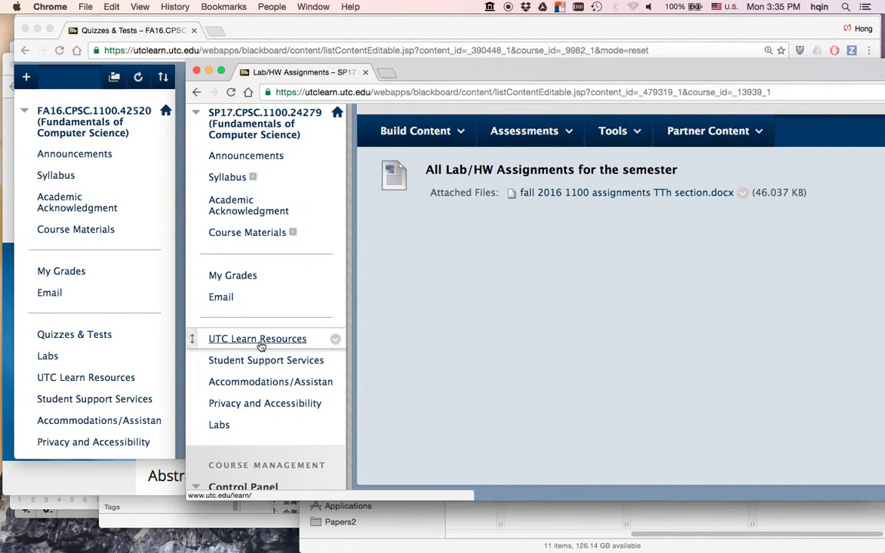
scroll(261, 345, "up", 5)
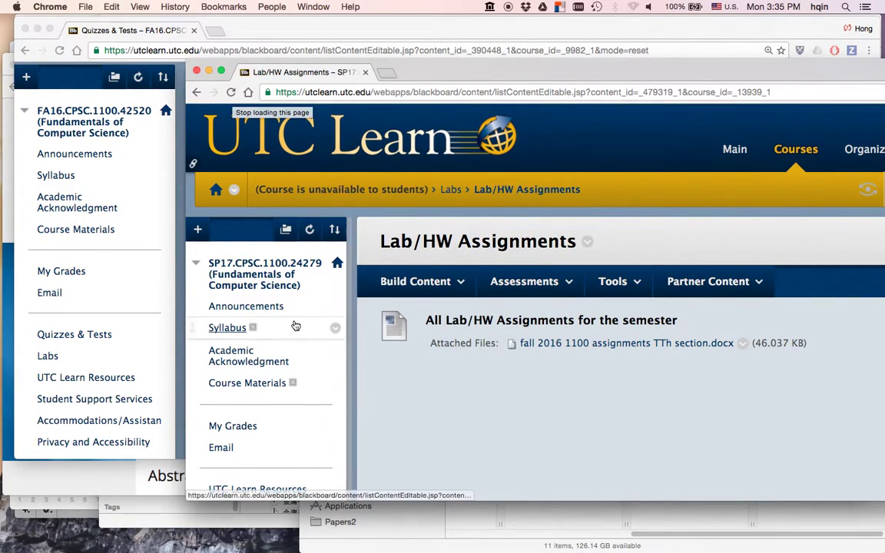
scroll(278, 386, "down", 5)
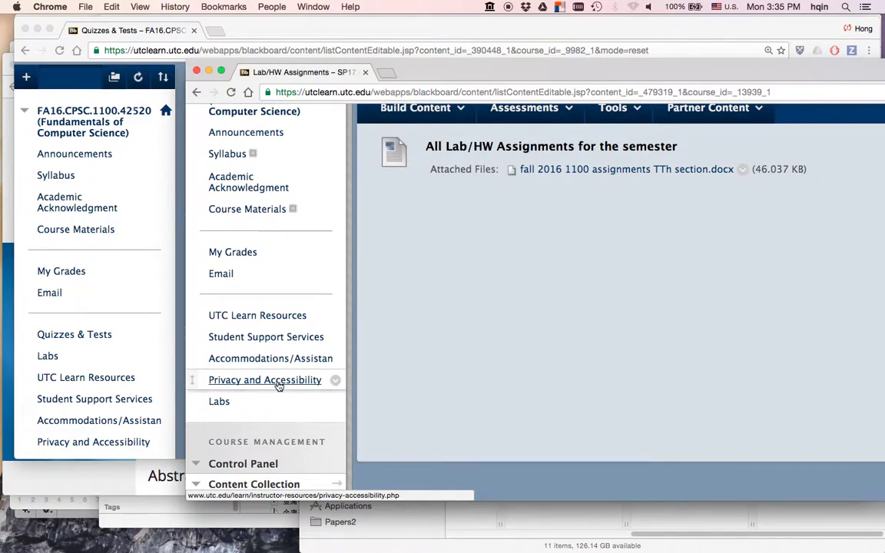
mouse_move(219, 326)
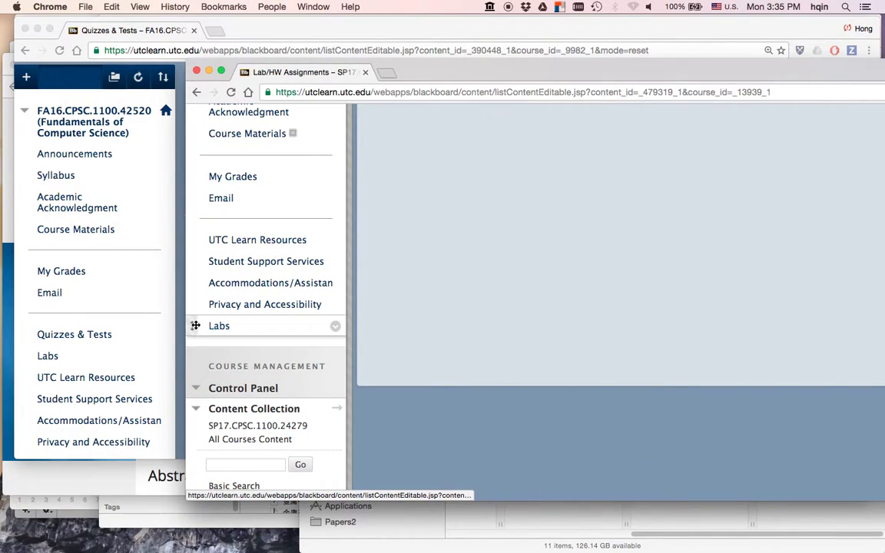
Drag Labs up the Spring 2017 course menu to sit directly above UTC Learn Resources.
left_click_drag(195, 326, 193, 230)
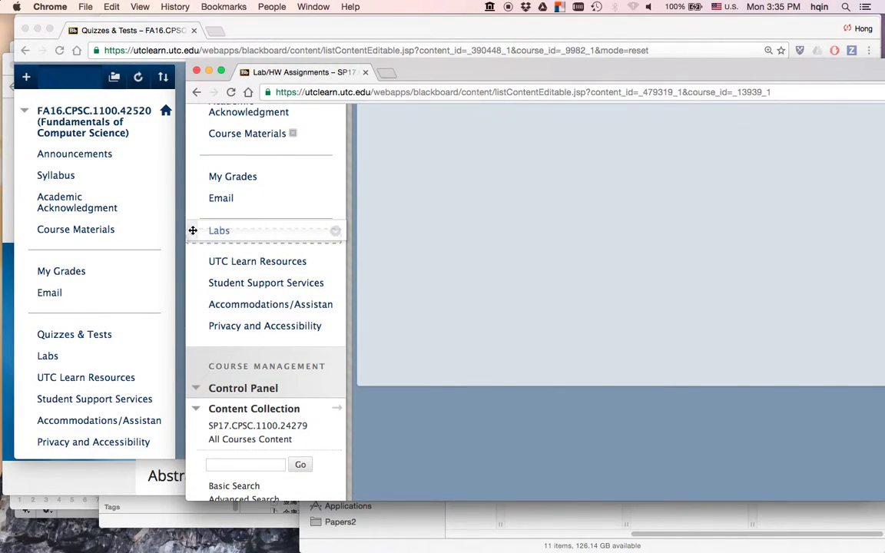
left_click_drag(193, 231, 195, 242)
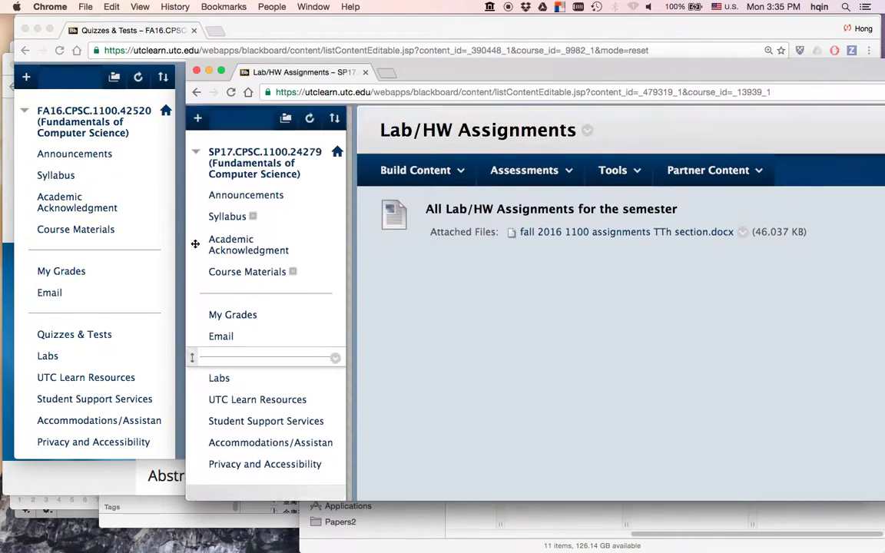
left_click(198, 154)
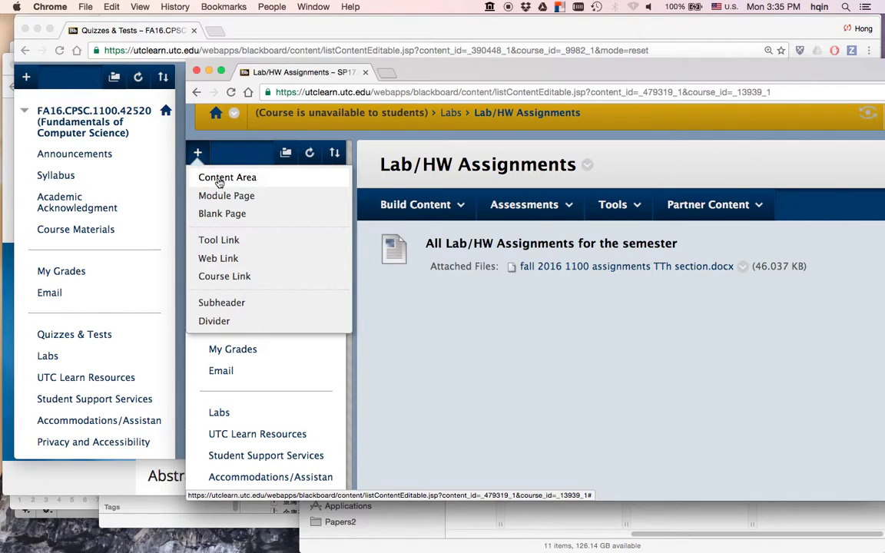
Create a content area named Quizzes & Tests that is available to users.
left_click(218, 178)
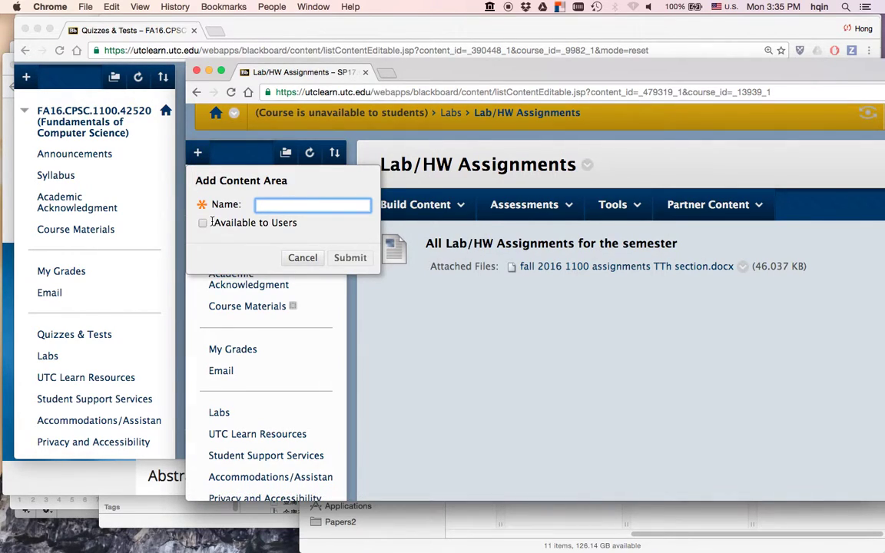
left_click(202, 224)
left_click(269, 206)
type("uizzes & Tests")
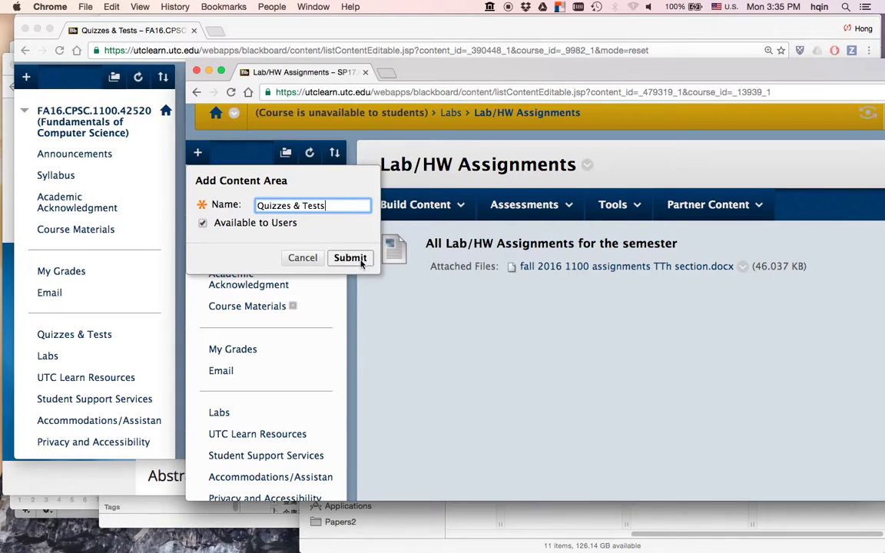
left_click(350, 258)
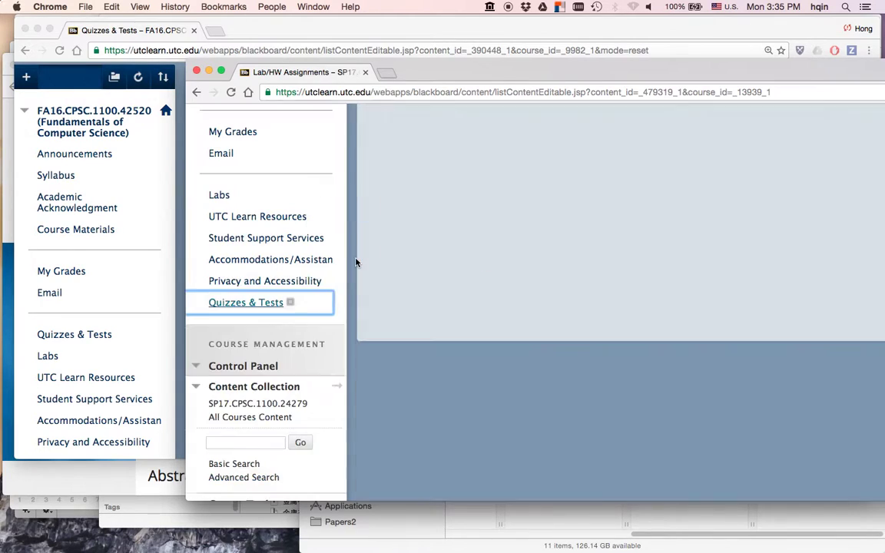
mouse_move(193, 302)
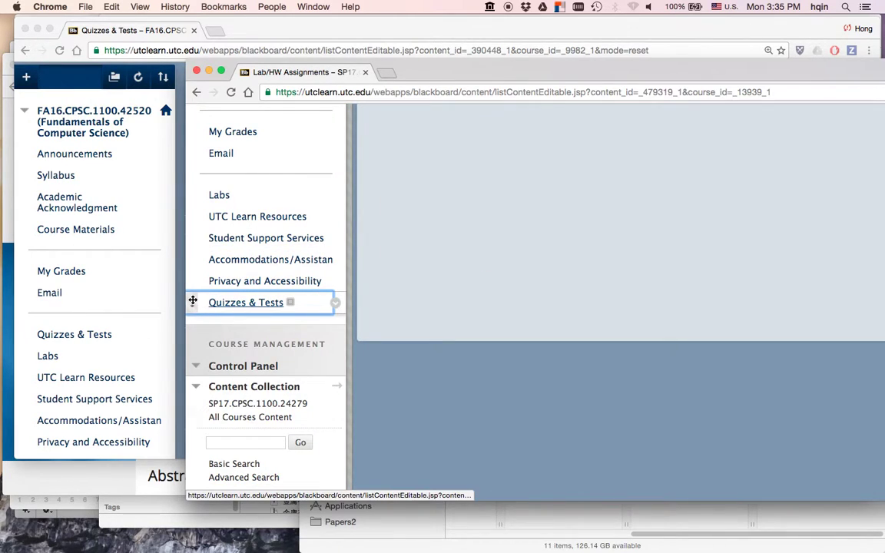
Move Quizzes & Tests above Labs and return to the Fall 2016 window.
left_click_drag(193, 301, 202, 190)
scroll(217, 219, "up", 2)
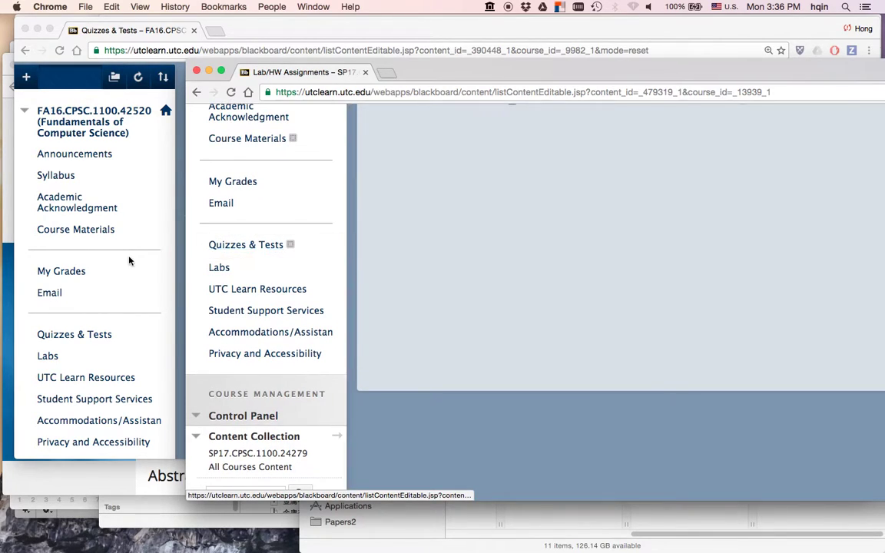
left_click(125, 192)
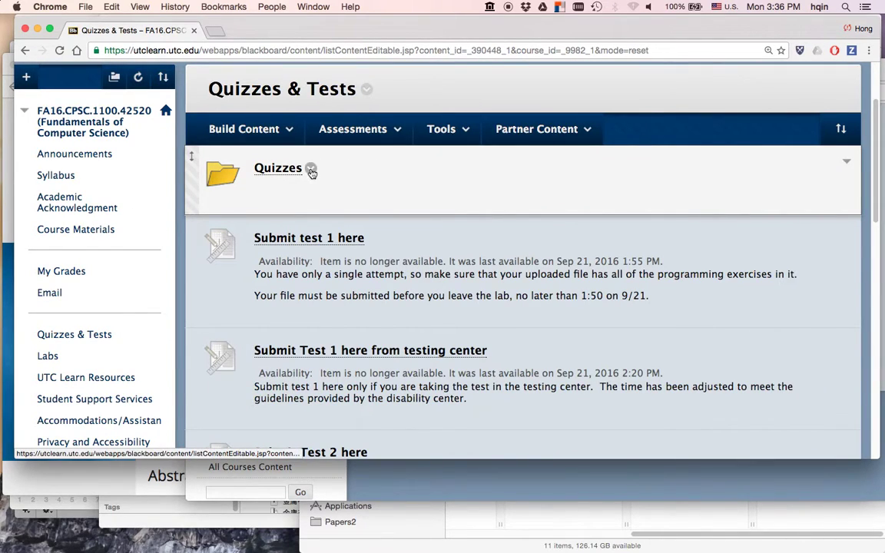
Start copying the fall Quizzes folder and show the Destination Course list.
left_click(311, 172)
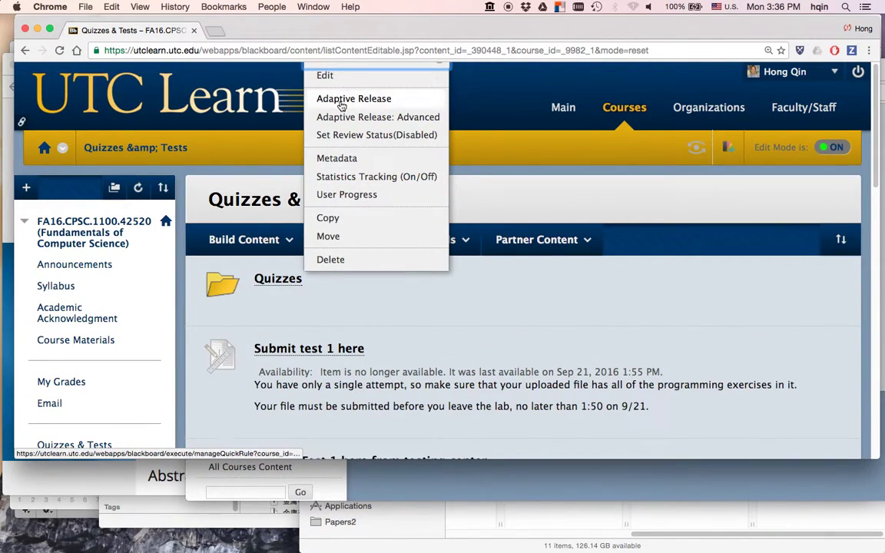
left_click(335, 220)
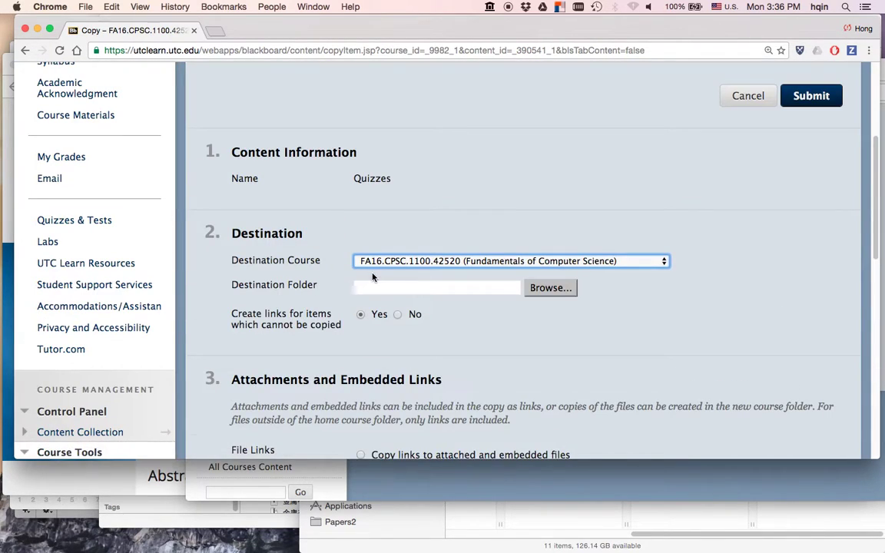
scroll(372, 277, "down", 2)
scroll(359, 223, "up", 3)
scroll(301, 210, "up", 3)
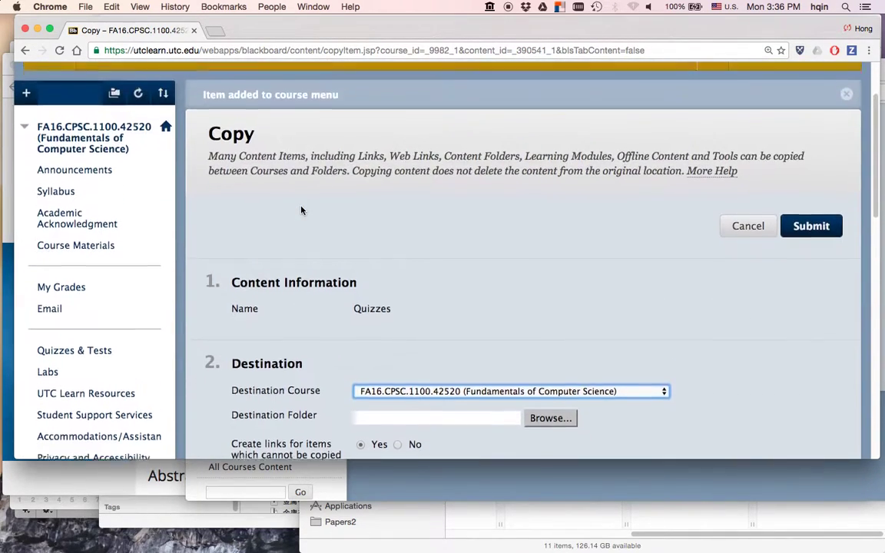
scroll(326, 263, "down", 3)
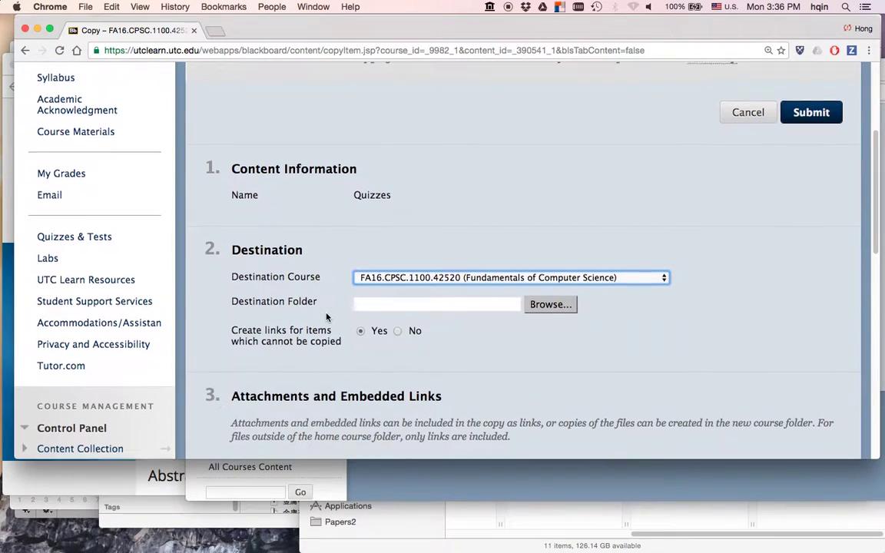
left_click(374, 281)
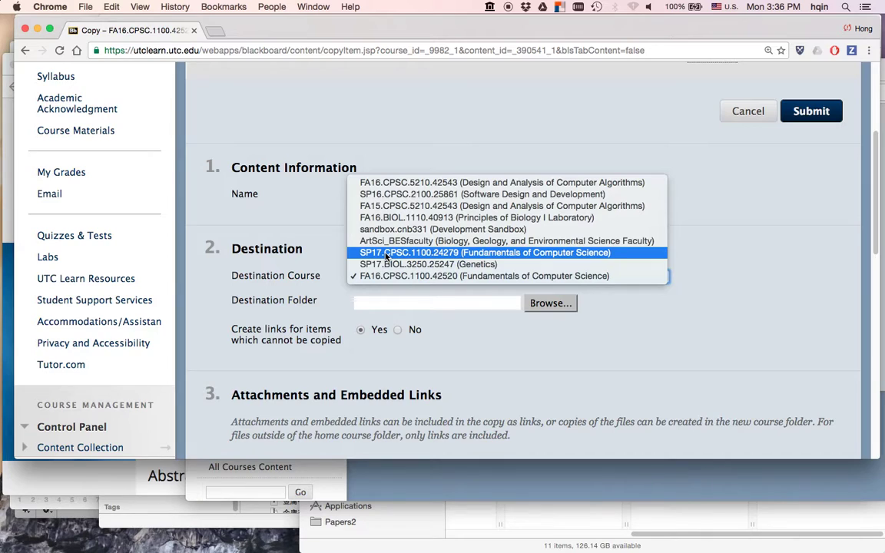
Copy the Quizzes folder into SP17.CPSC.1100.24279's Quizzes & Tests area.
left_click(386, 252)
left_click(379, 305)
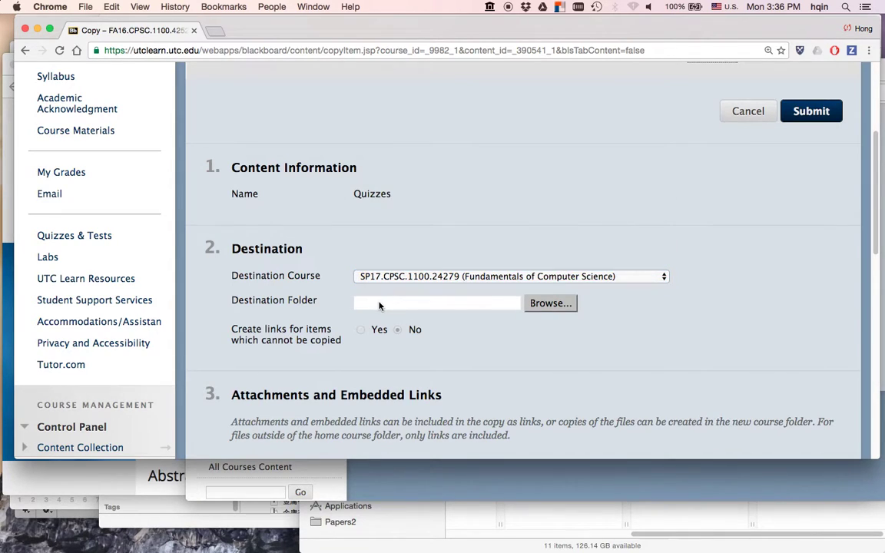
left_click(551, 303)
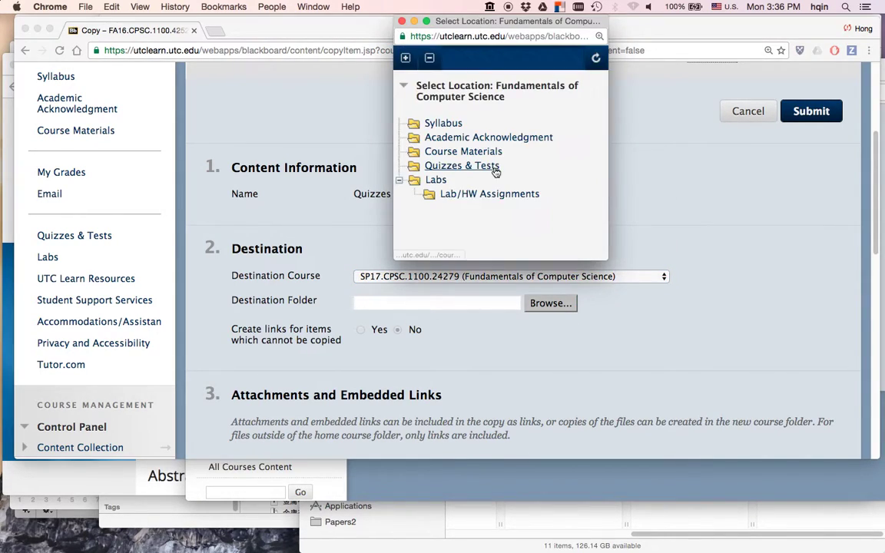
left_click(454, 167)
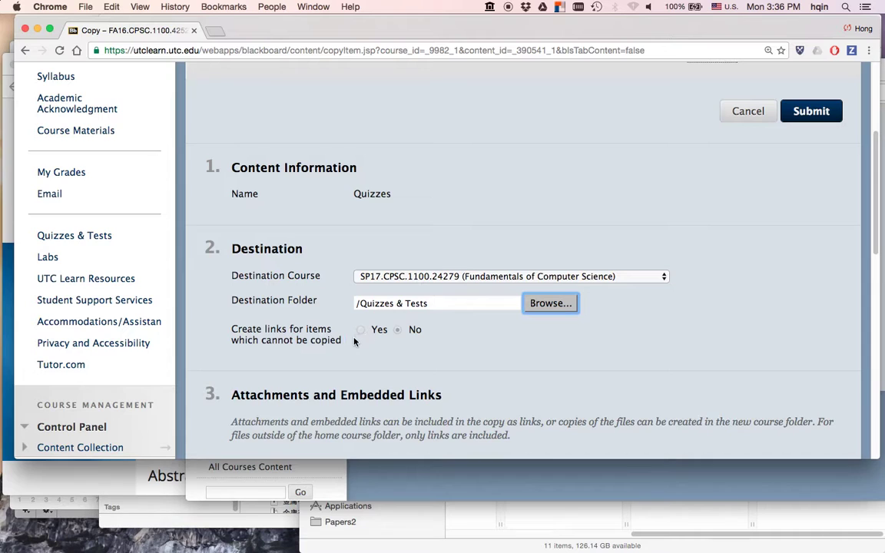
scroll(400, 351, "down", 3)
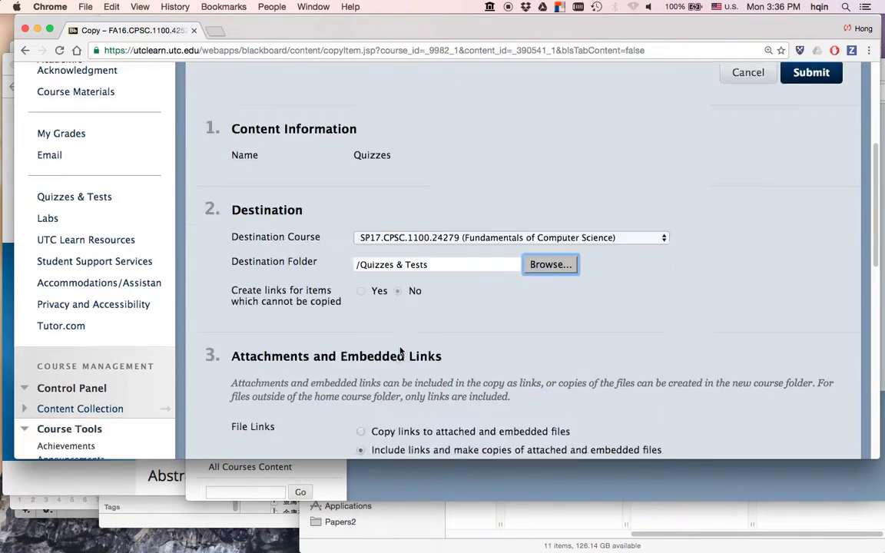
scroll(400, 351, "down", 6)
left_click(812, 281)
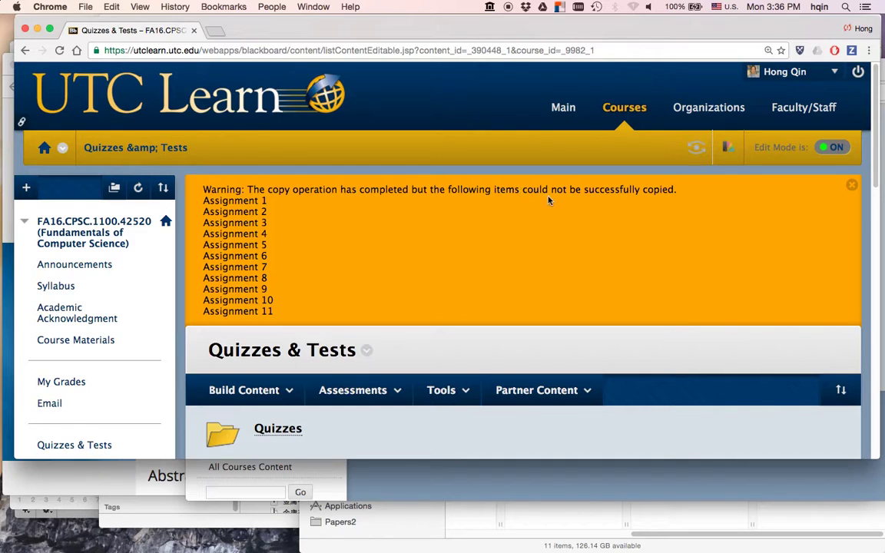
Review the assignments in the fall Quizzes folder, then bring the Spring 2017 window forward.
scroll(477, 221, "down", 5)
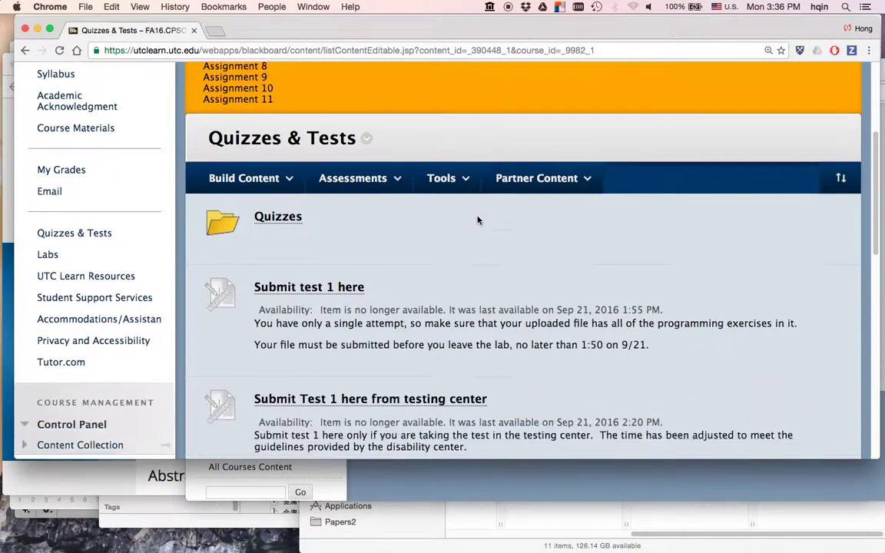
scroll(480, 217, "down", 2)
scroll(384, 200, "up", 7)
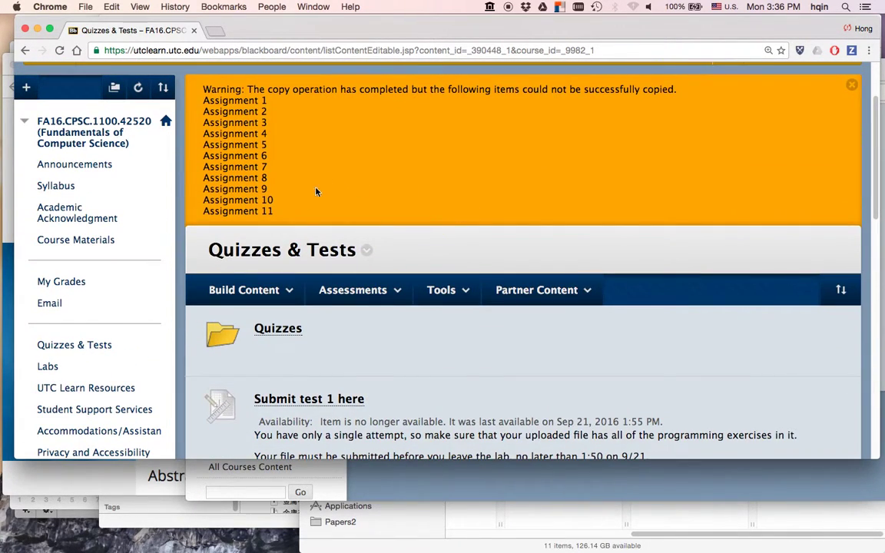
left_click(352, 289)
left_click(279, 329)
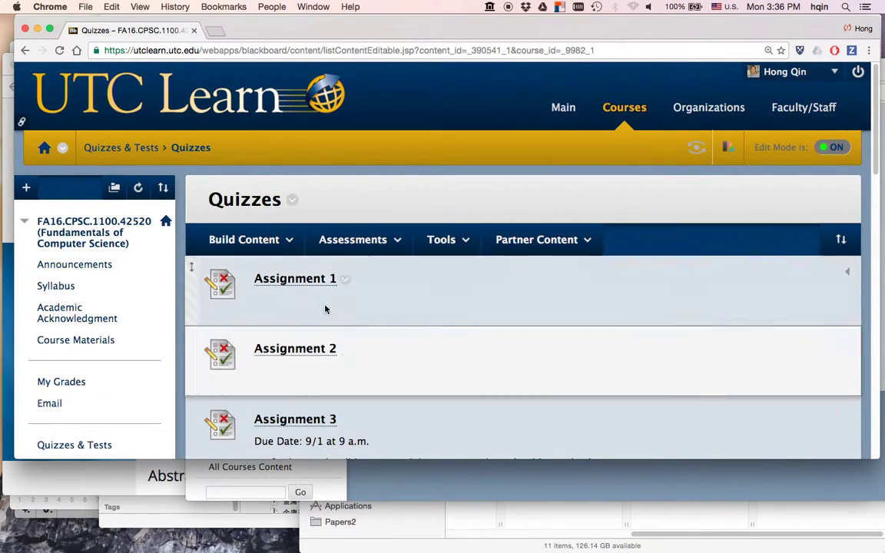
left_click(470, 484)
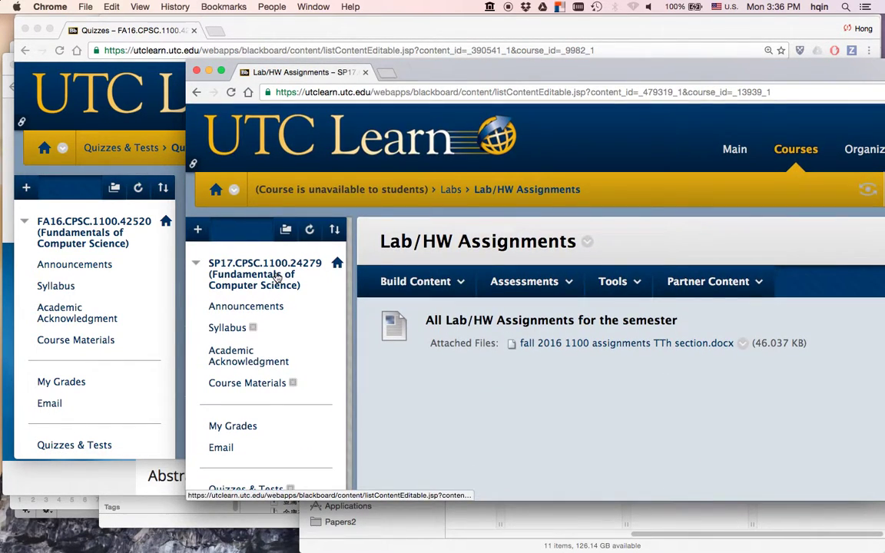
Find the spring Quizzes & Tests > Quizzes folder empty, then return to fall Quizzes.
scroll(276, 281, "down", 5)
scroll(261, 269, "down", 1)
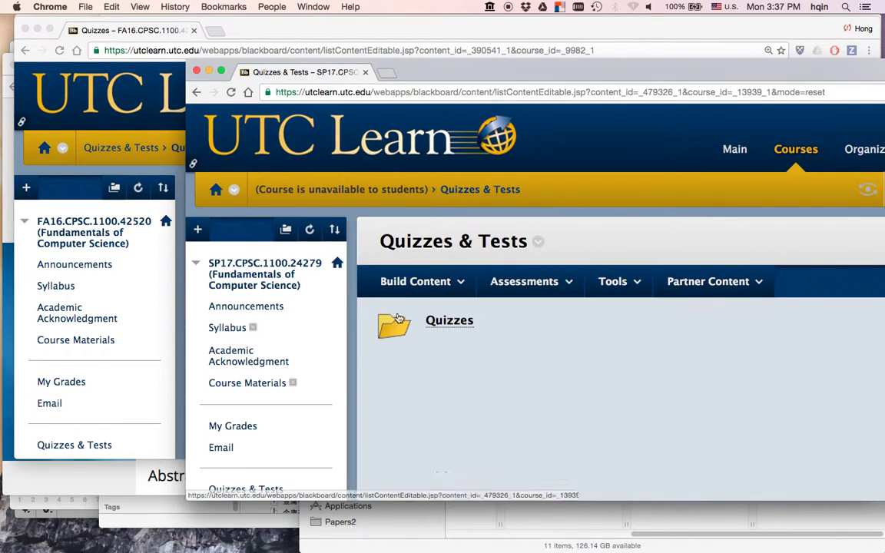
left_click(415, 281)
left_click(795, 408)
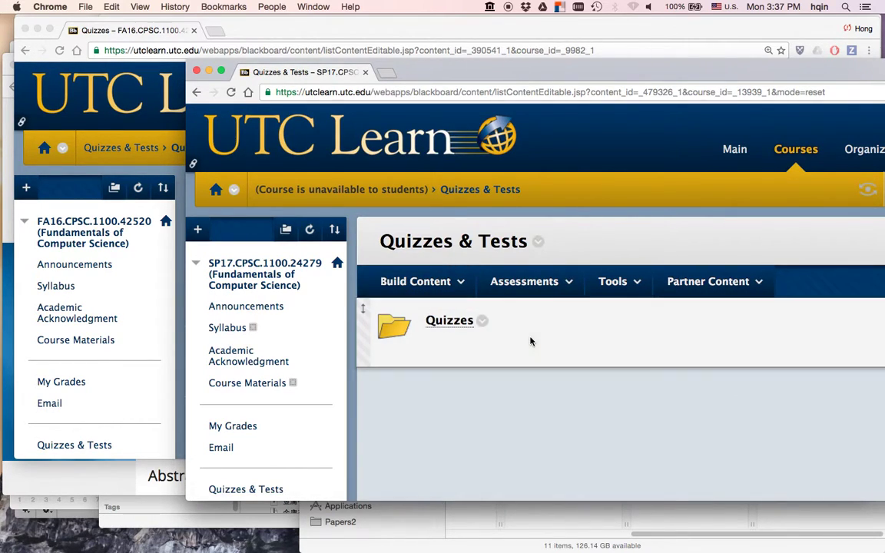
left_click(447, 323)
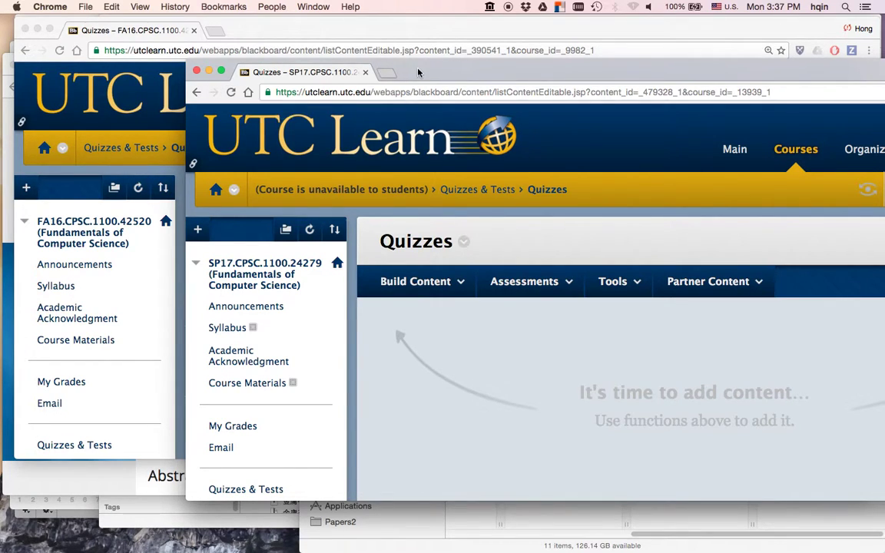
mouse_move(414, 71)
left_mouse_down()
mouse_move(499, 308)
mouse_move(344, 84)
left_mouse_up()
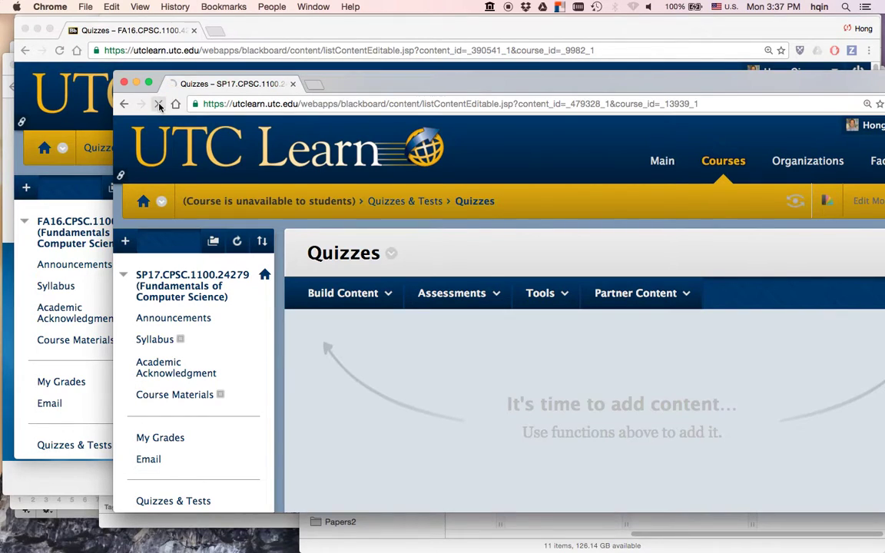
left_click(453, 293)
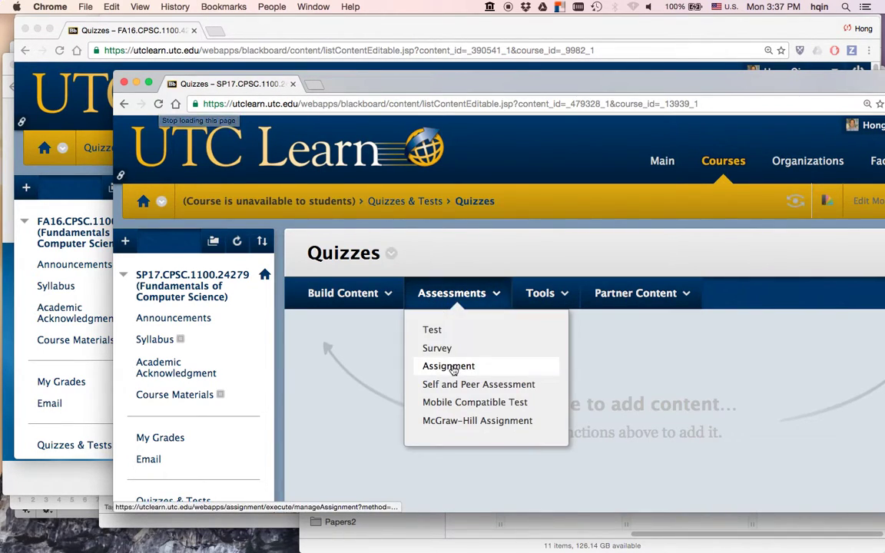
scroll(445, 361, "down", 3)
left_click(289, 33)
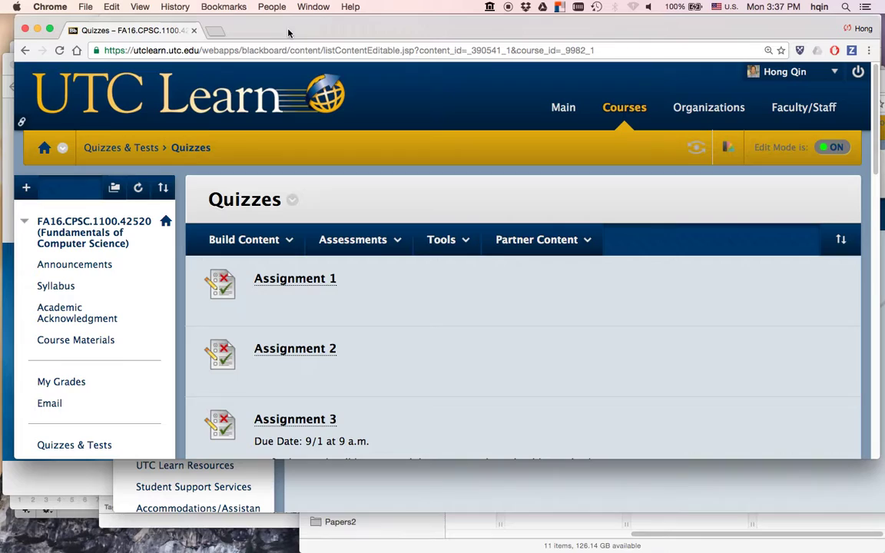
left_click(293, 201)
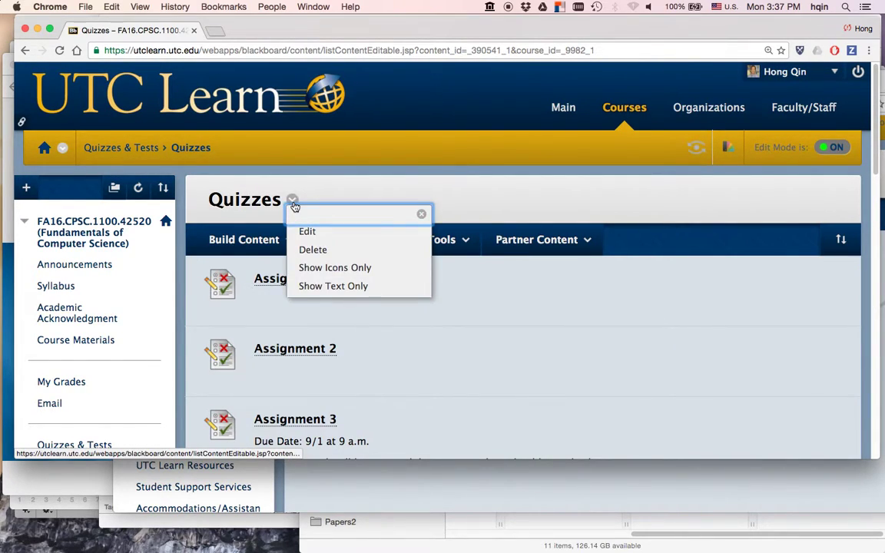
left_click(421, 213)
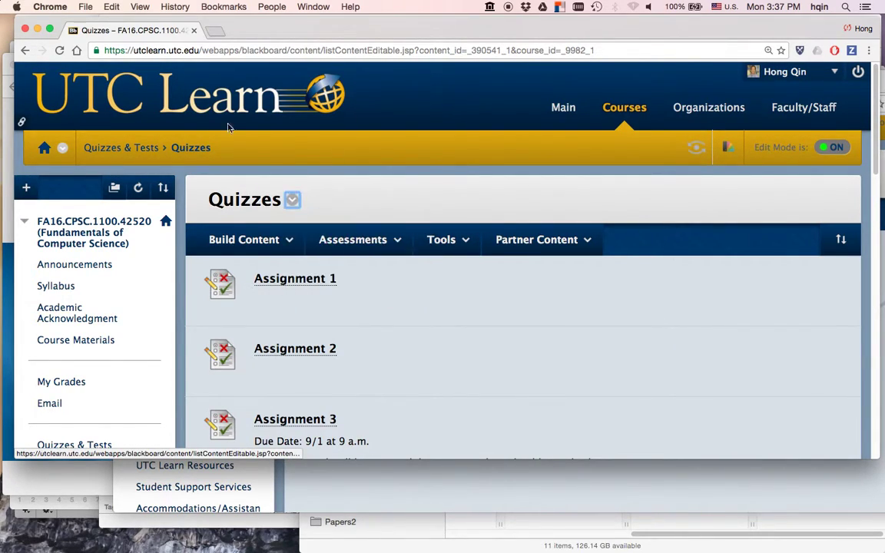
left_click(142, 149)
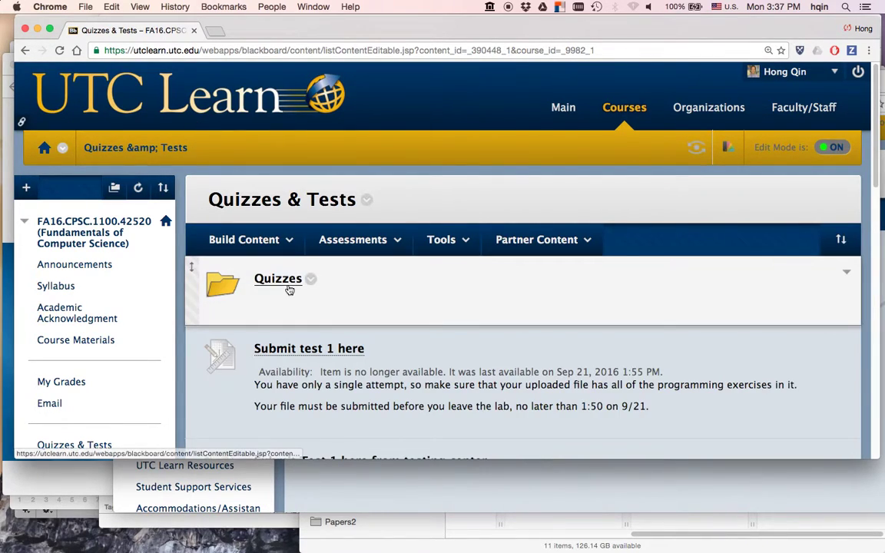
left_click(289, 285)
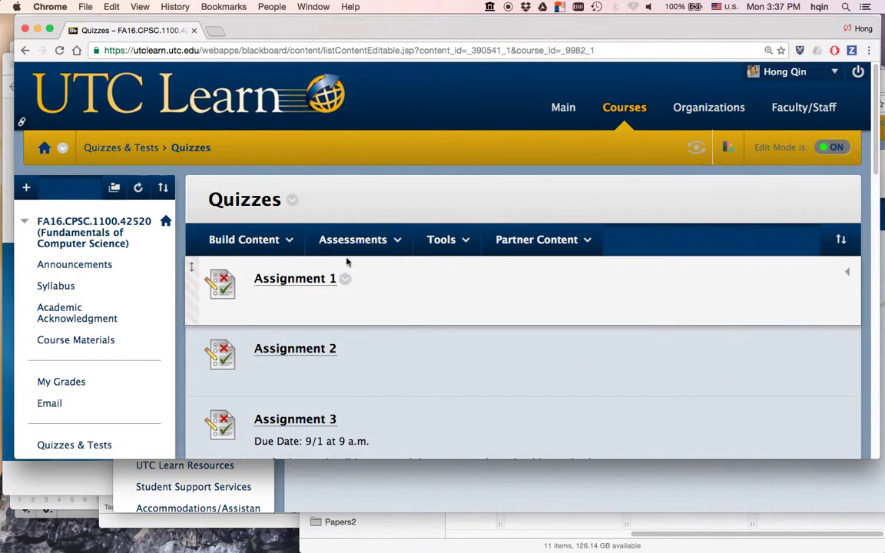
left_click(346, 280)
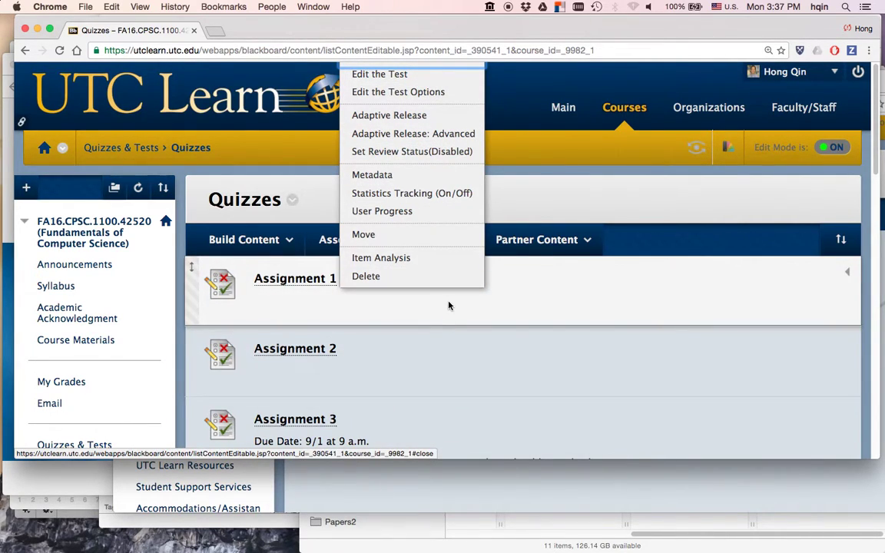
left_click(689, 200)
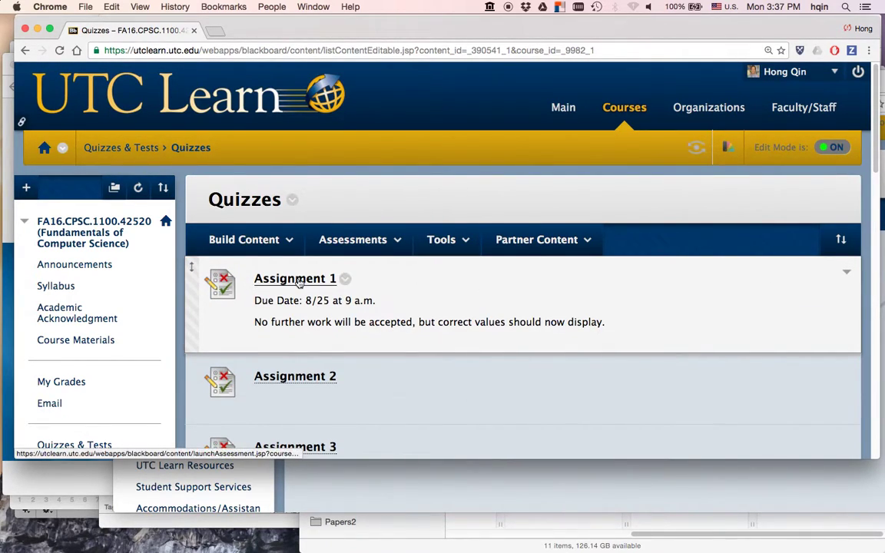
Preview the Begin: Assignment 1 page and cancel back to the fall Quizzes list.
left_click(332, 280)
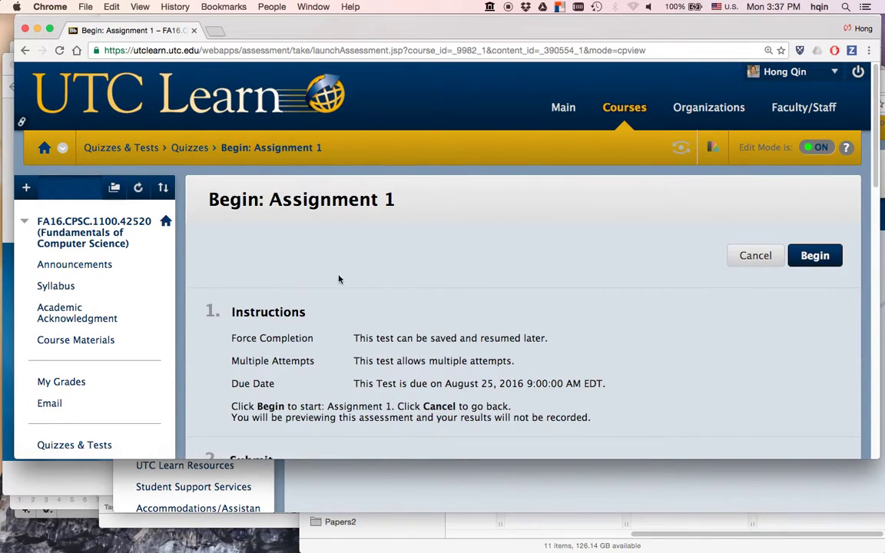
scroll(388, 290, "down", 10)
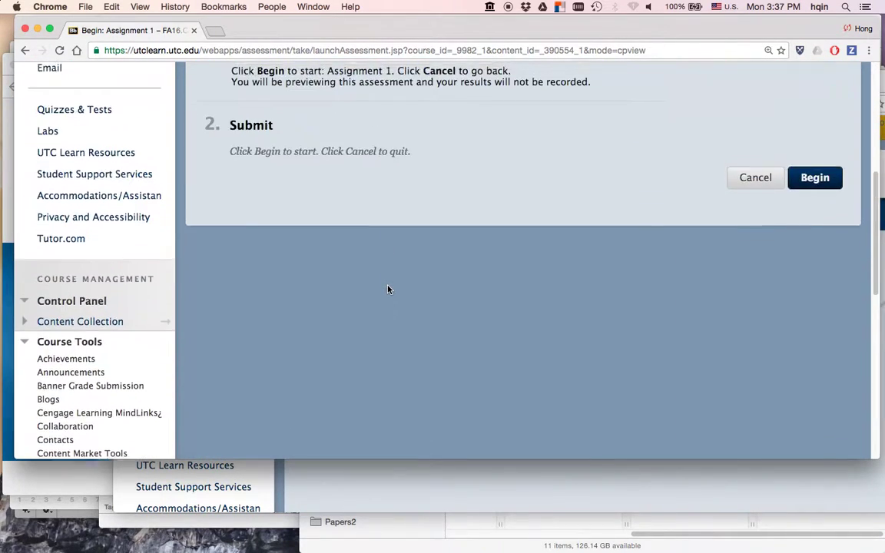
scroll(388, 289, "up", 2)
scroll(387, 290, "up", 6)
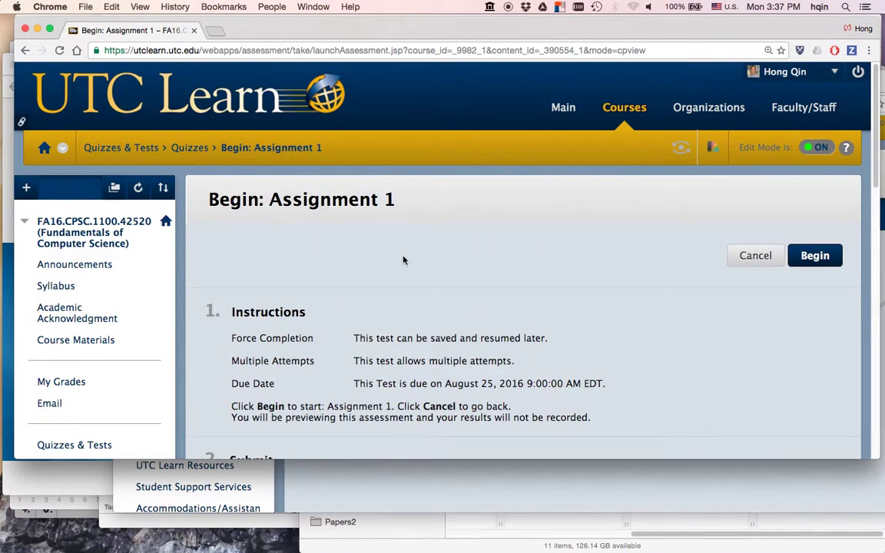
scroll(228, 299, "down", 10)
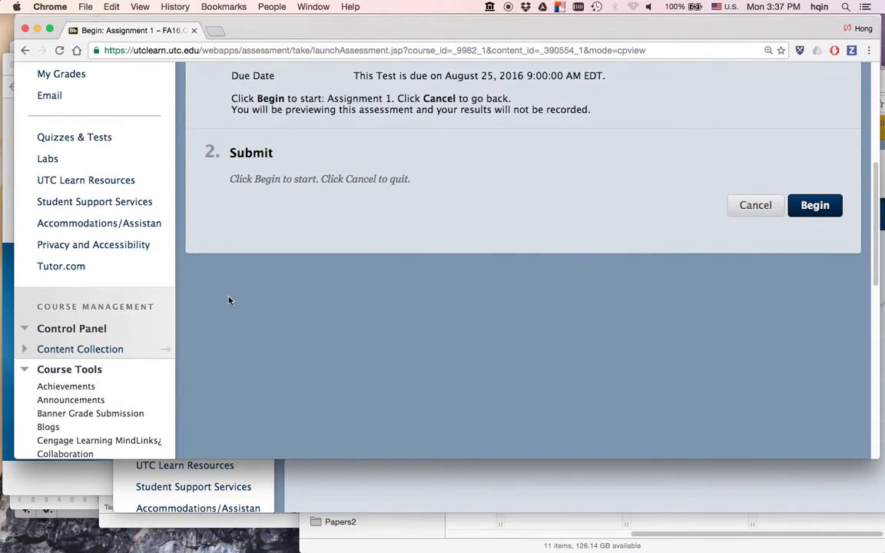
scroll(229, 301, "up", 1)
scroll(228, 300, "up", 4)
scroll(228, 300, "up", 1)
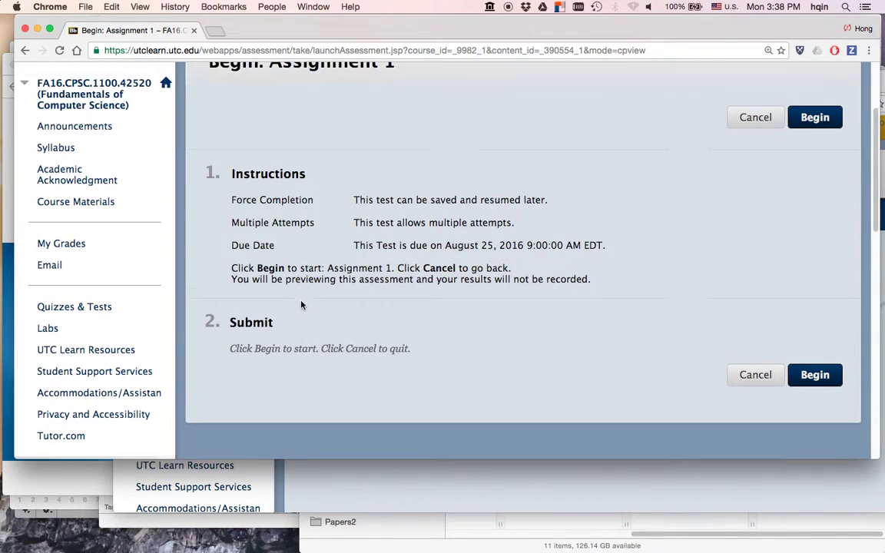
scroll(301, 306, "up", 1)
left_click(756, 394)
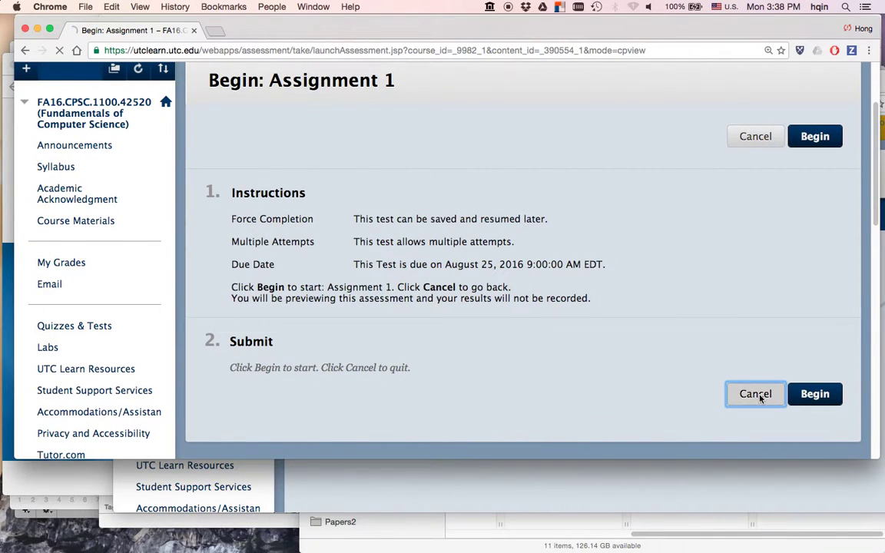
Open Assignment 1's options menu, then go to the fall course's Course Materials page.
scroll(583, 322, "down", 2)
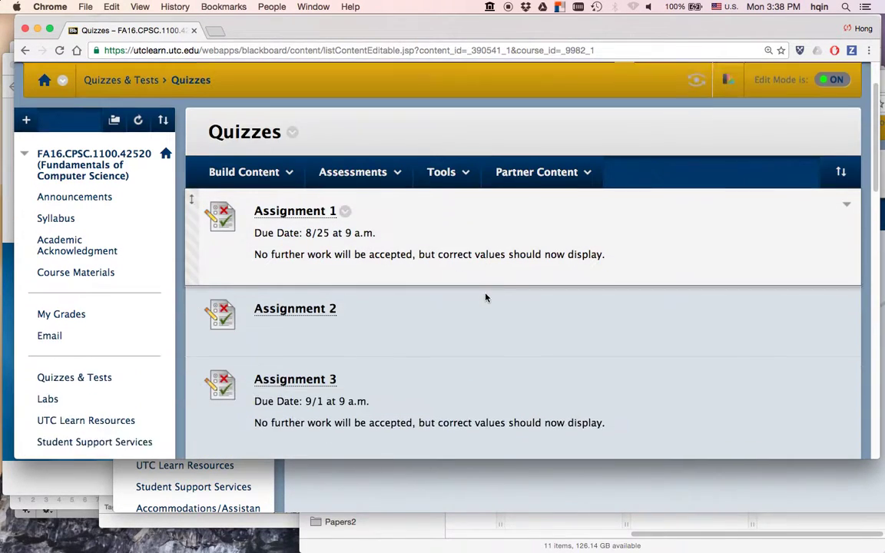
left_click(346, 198)
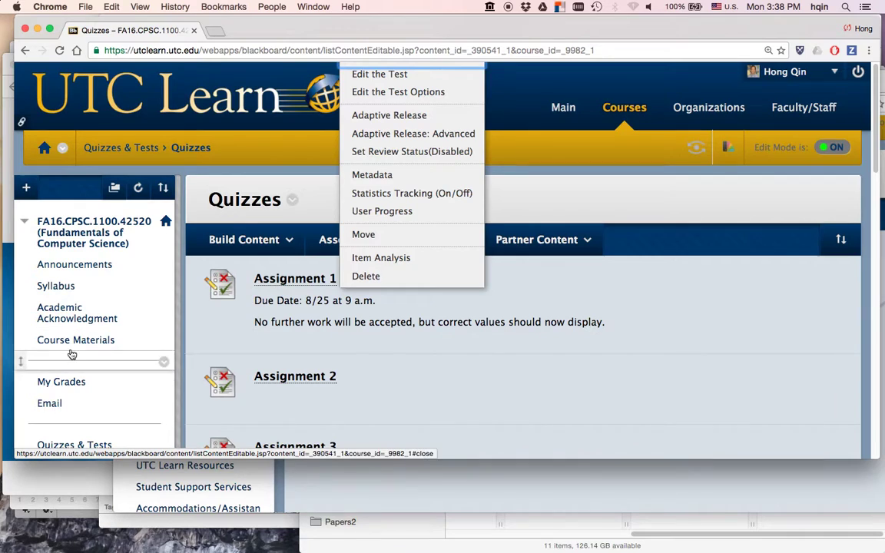
scroll(86, 298, "down", 2)
scroll(86, 298, "down", 2)
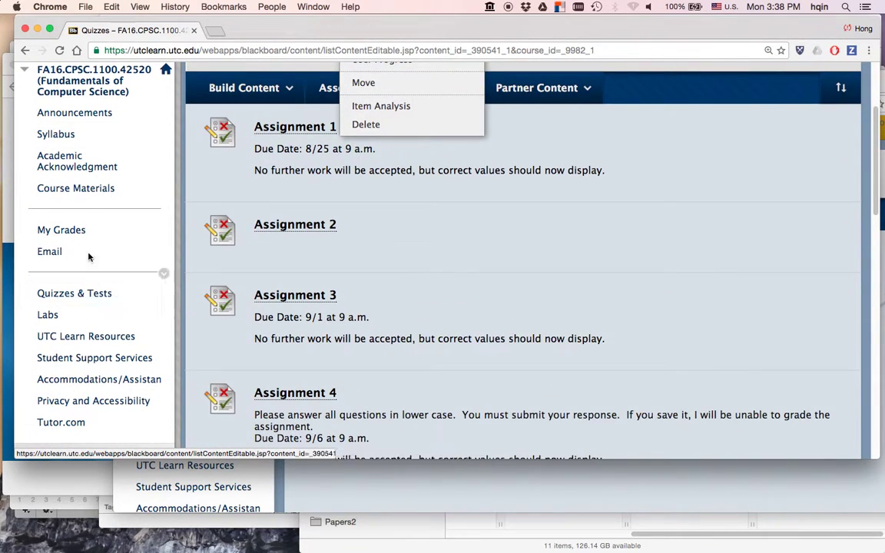
left_click(88, 190)
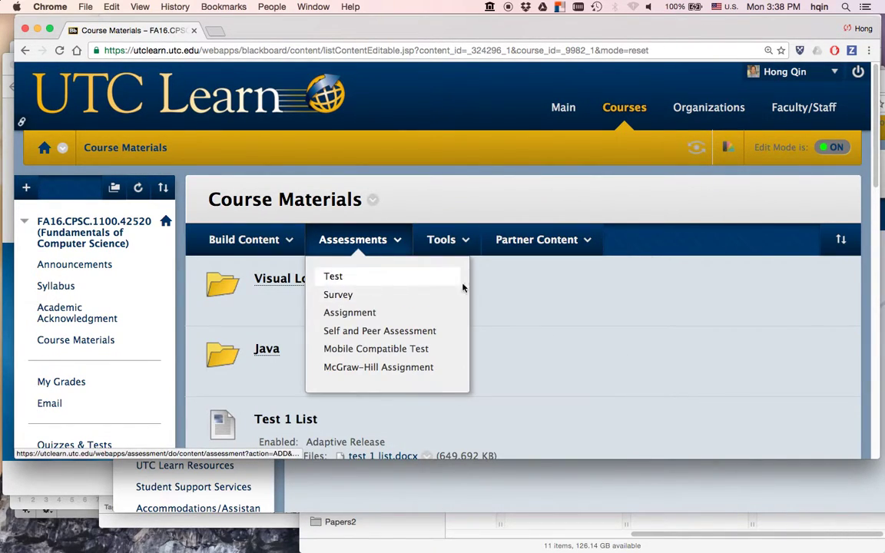
Confirm spring Course Materials is empty, then open the fall Visual Logic folder's options.
left_click(599, 496)
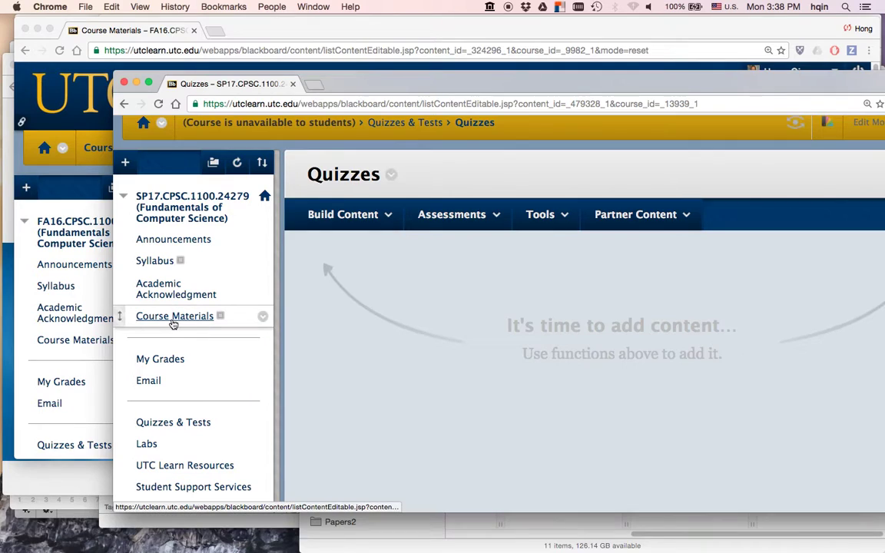
left_click(259, 43)
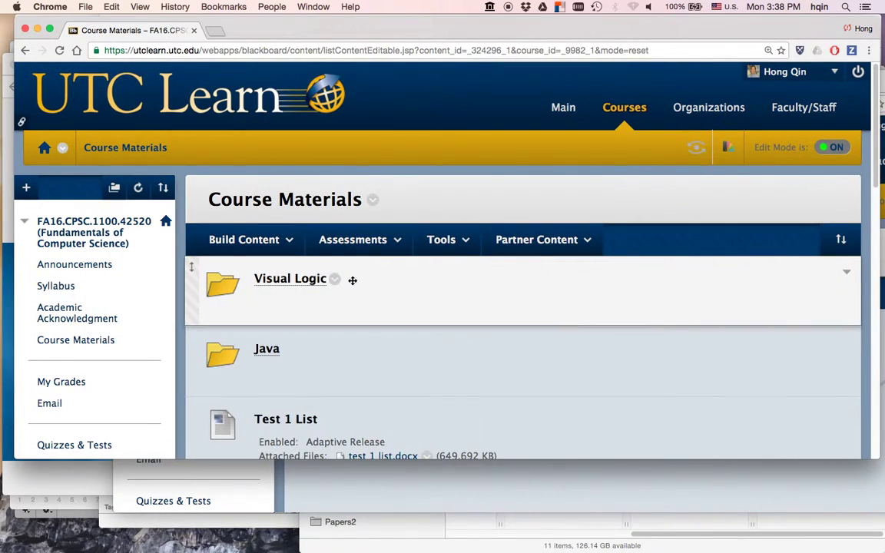
left_click(335, 279)
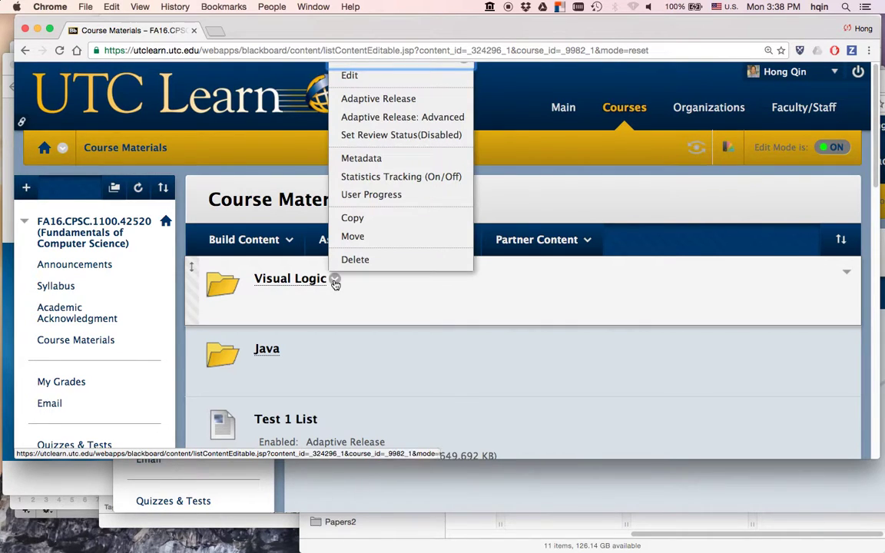
Copy the Visual Logic folder to SP17.CPSC.1100.24279 under /Course Materials and submit.
left_click(375, 219)
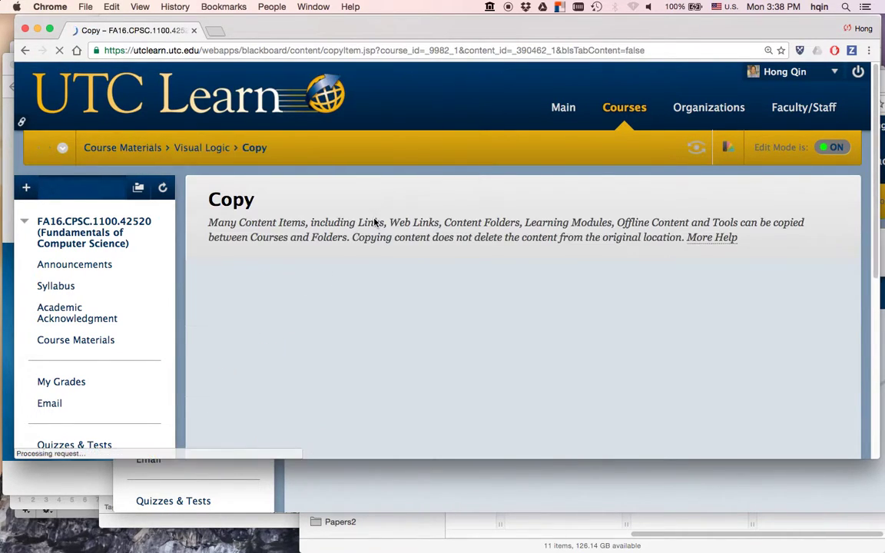
scroll(490, 306, "down", 3)
scroll(474, 279, "down", 3)
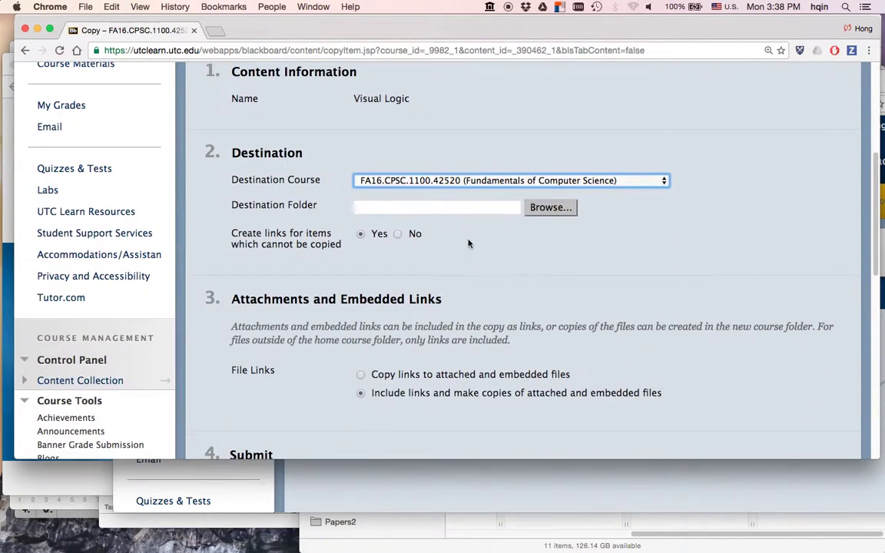
left_click(436, 183)
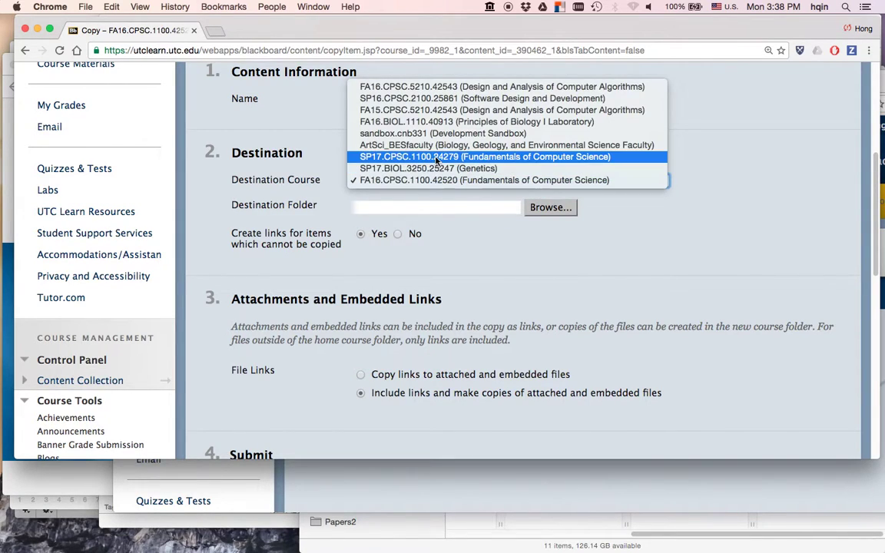
left_click(437, 156)
left_click(550, 207)
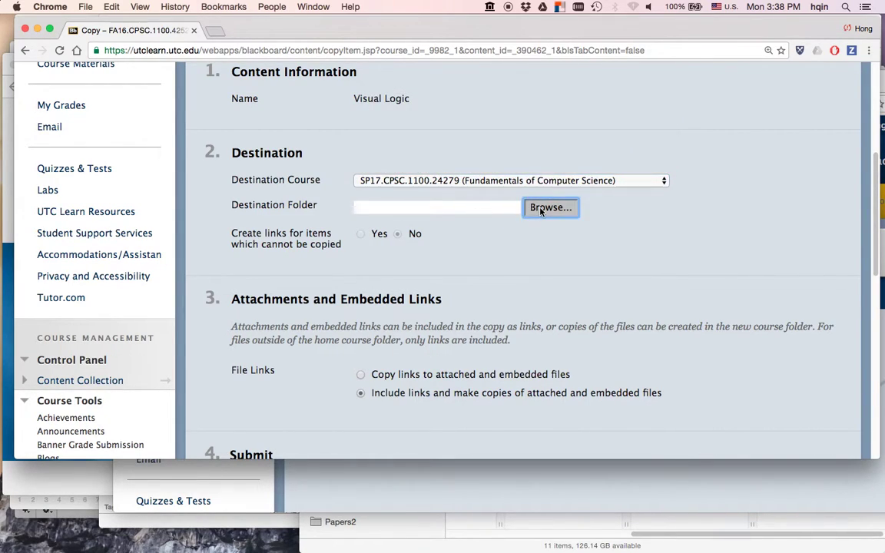
left_click(458, 152)
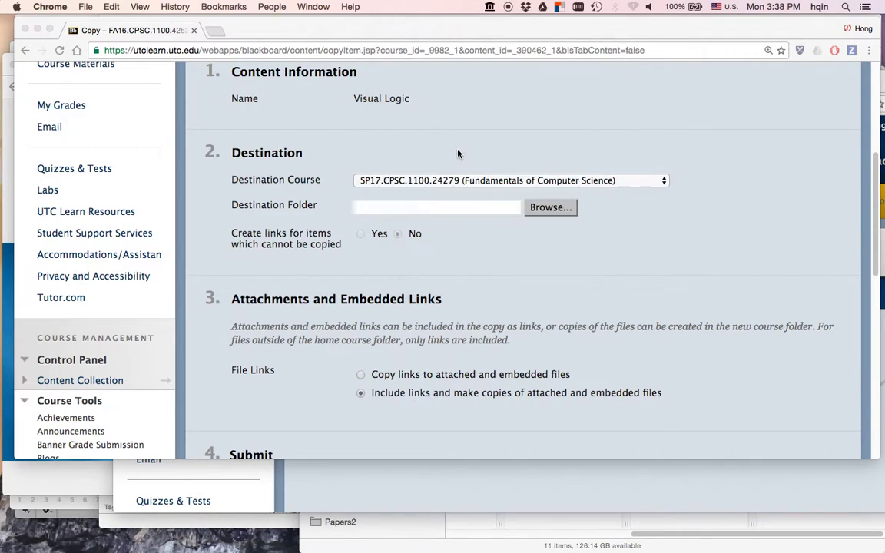
scroll(538, 314, "down", 1)
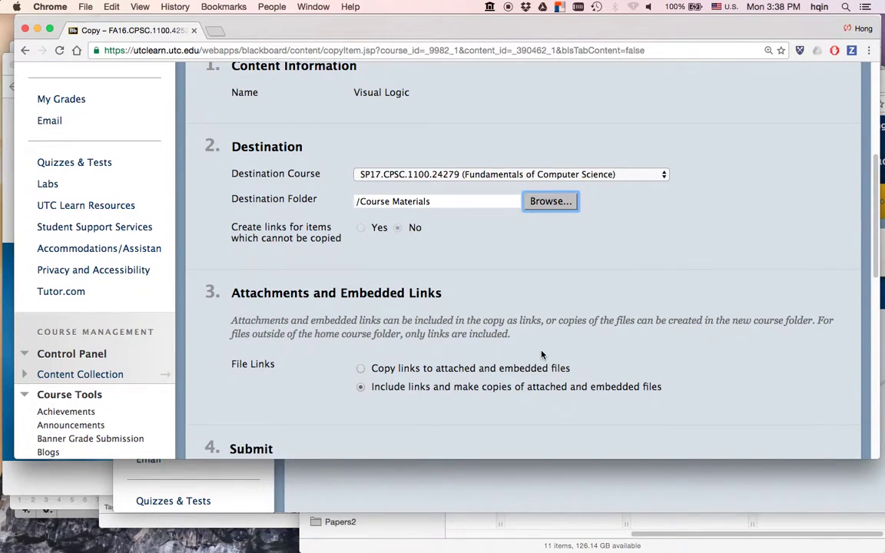
scroll(541, 353, "down", 1)
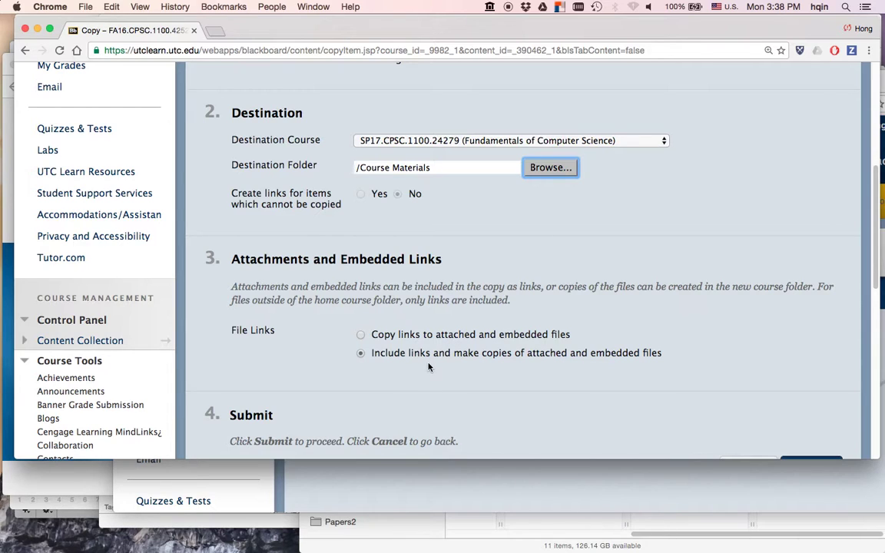
scroll(428, 367, "down", 5)
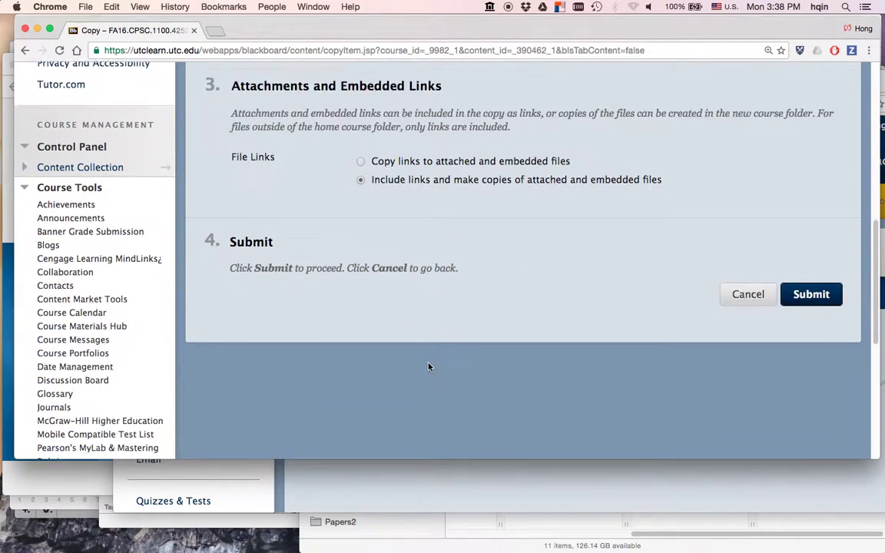
left_click(799, 260)
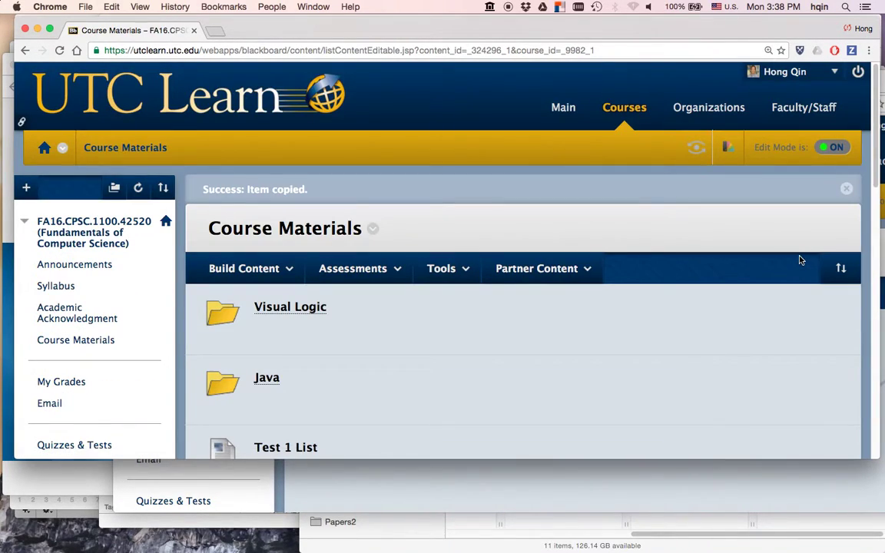
mouse_move(75, 340)
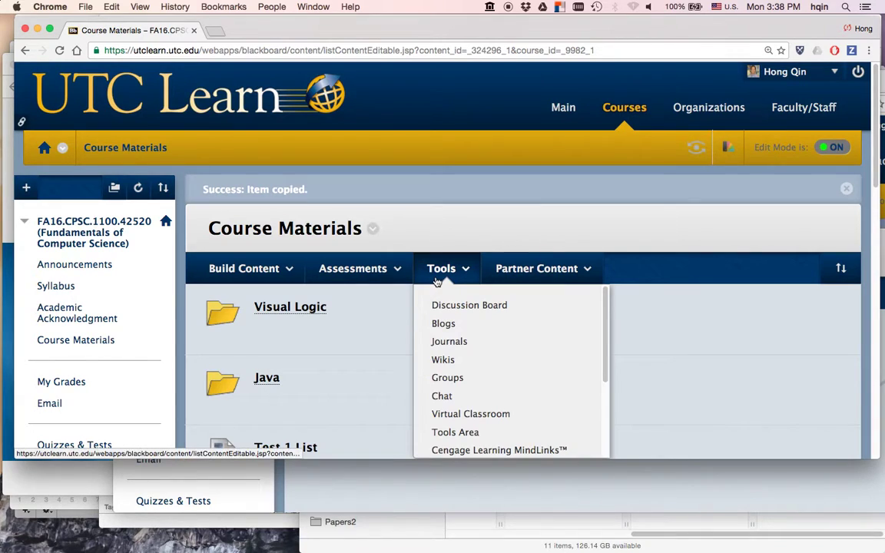
Switch to the SP17 course window and scroll through the Visual Logic folder's Chapters 1–5.
left_click(636, 479)
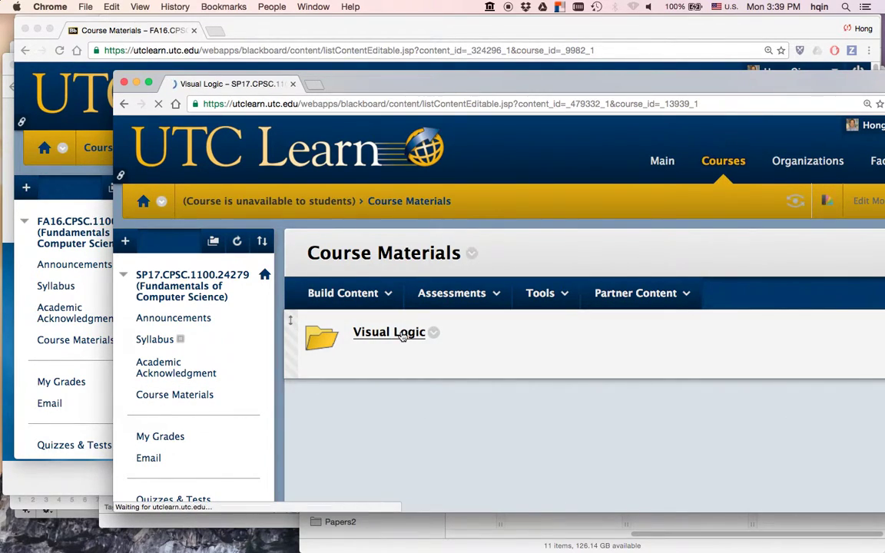
scroll(493, 379, "down", 1)
scroll(493, 379, "down", 10)
scroll(494, 379, "up", 5)
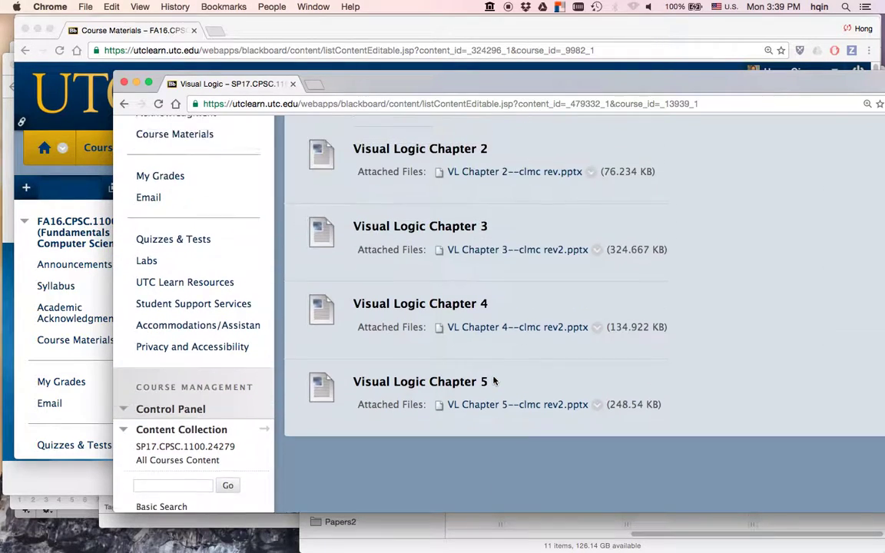
scroll(493, 379, "up", 2)
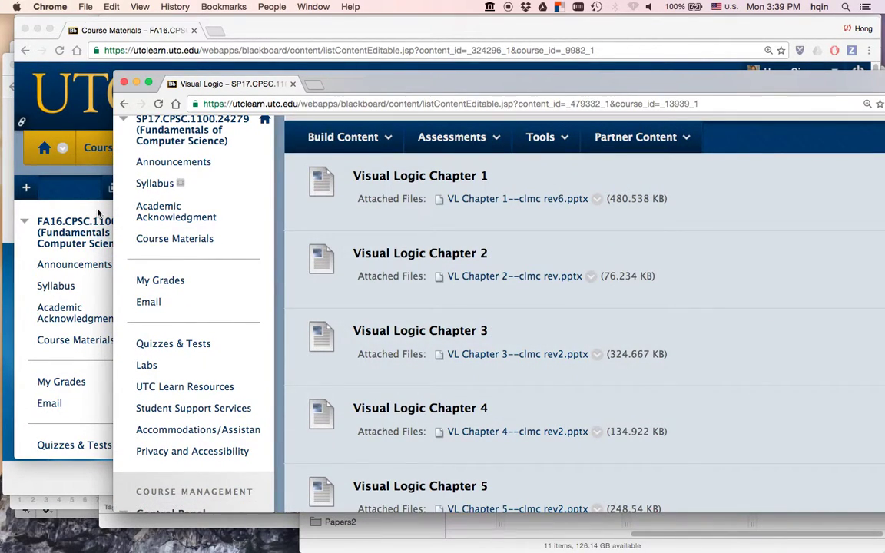